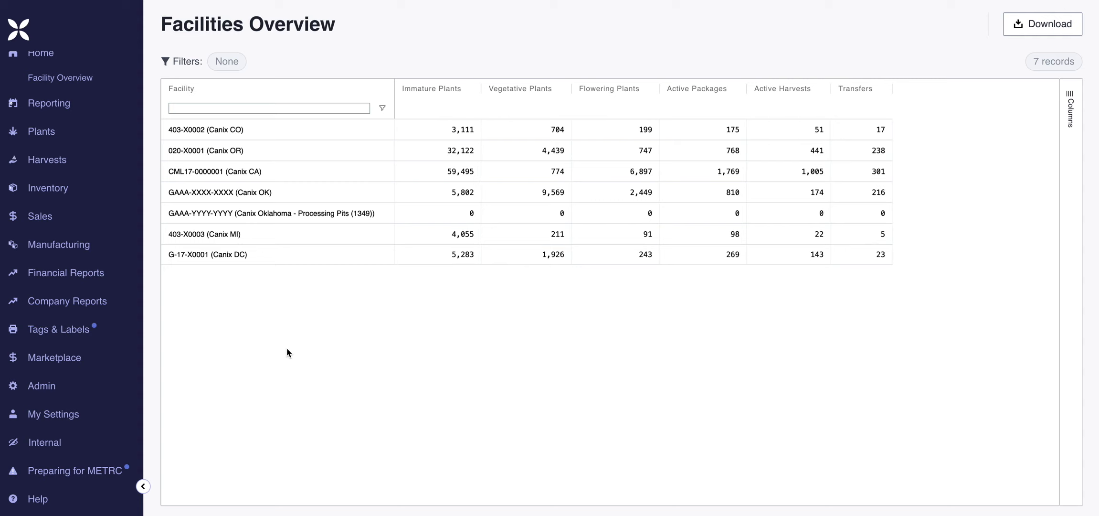
# Open the facility's active locations list and look through its entries.
pyautogui.click(85, 393)
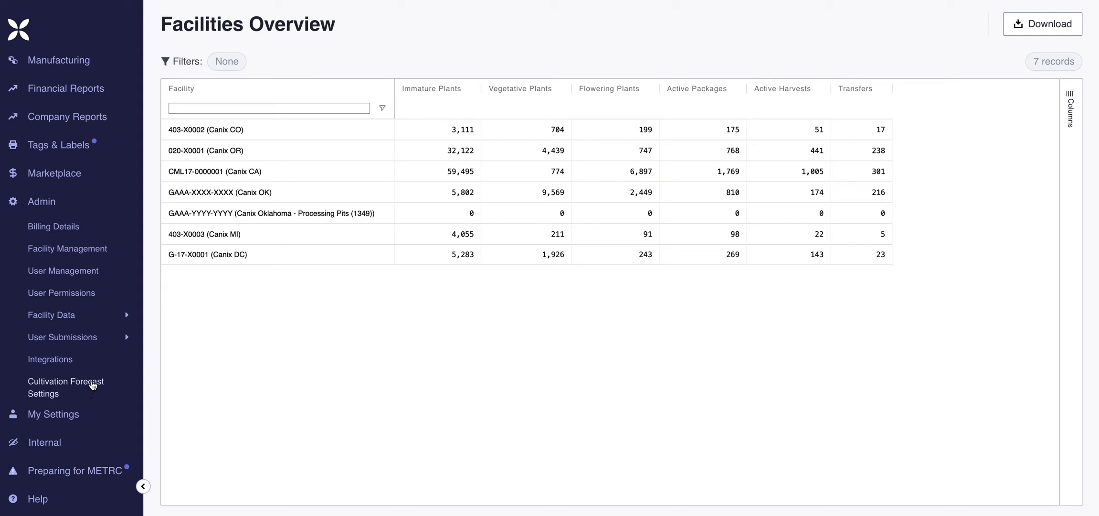
pyautogui.click(96, 319)
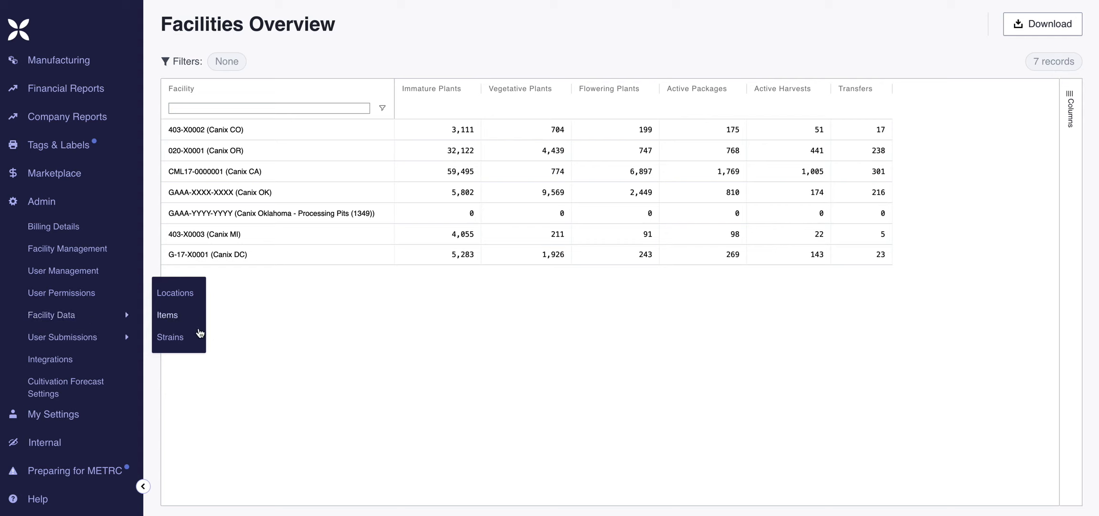
pyautogui.click(193, 297)
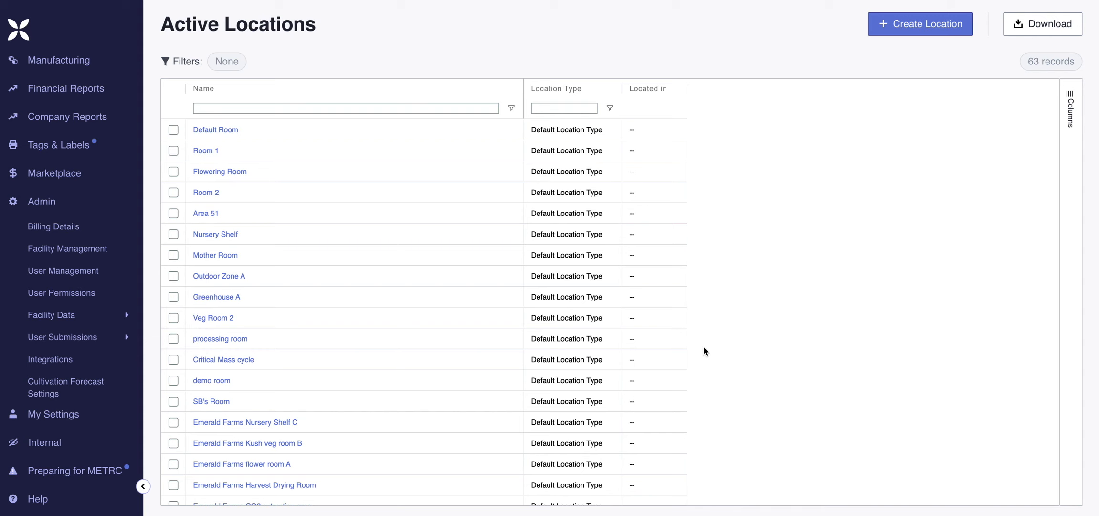
pyautogui.scroll(-7, 545, 335)
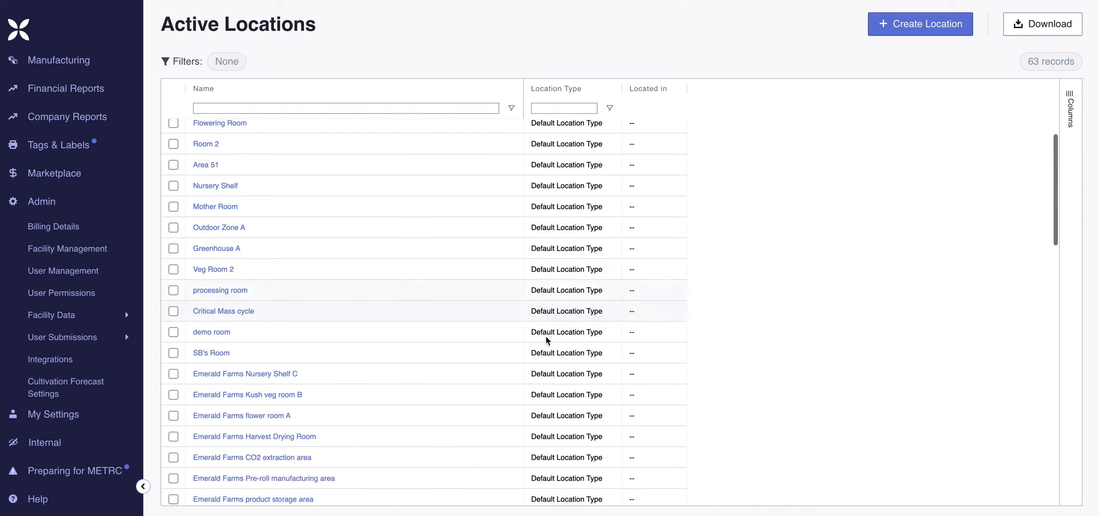
pyautogui.scroll(7, 546, 335)
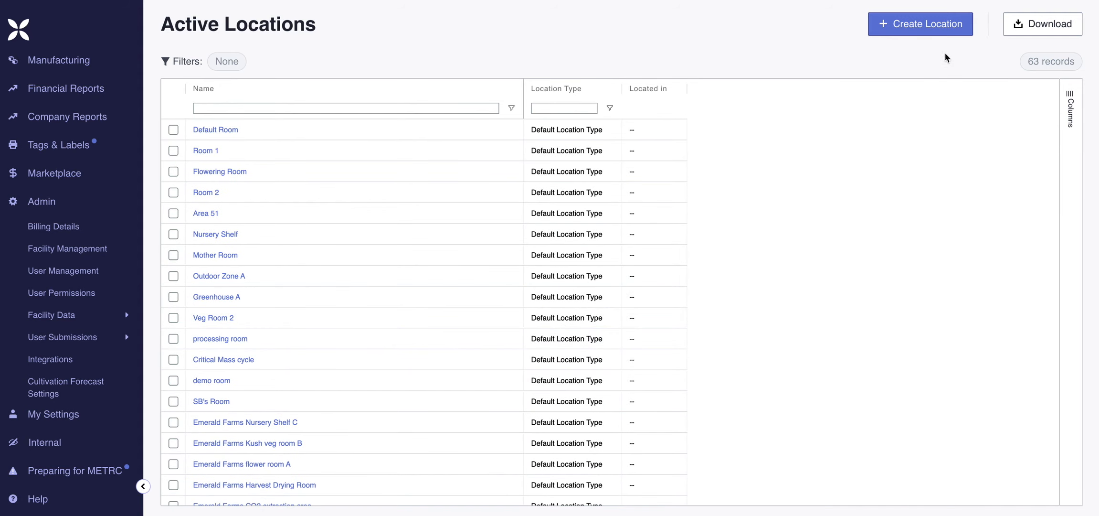
# Start a new location named Plant Room - Row A for facility Canix OK, with Default Location Type.
pyautogui.click(943, 36)
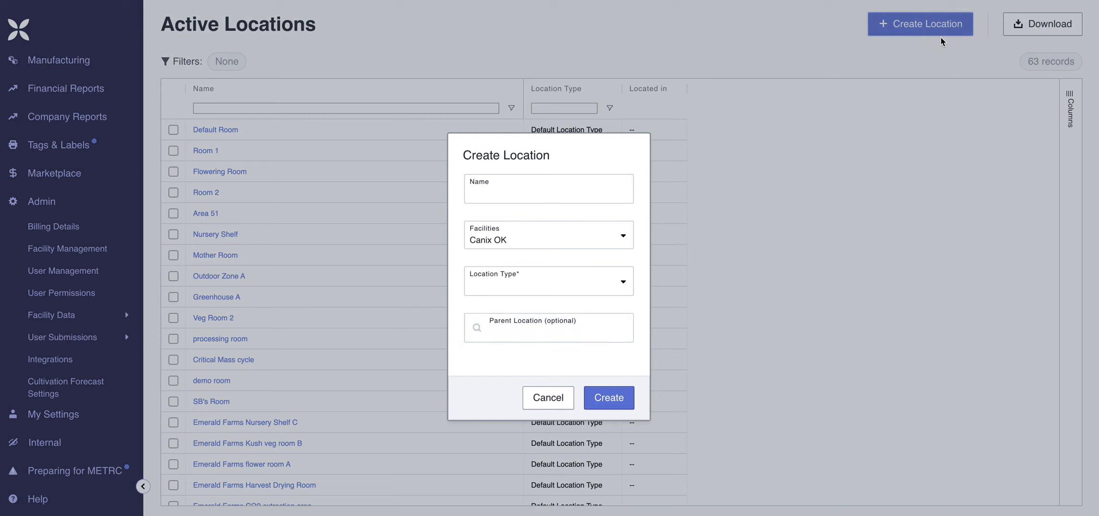
pyautogui.click(577, 192)
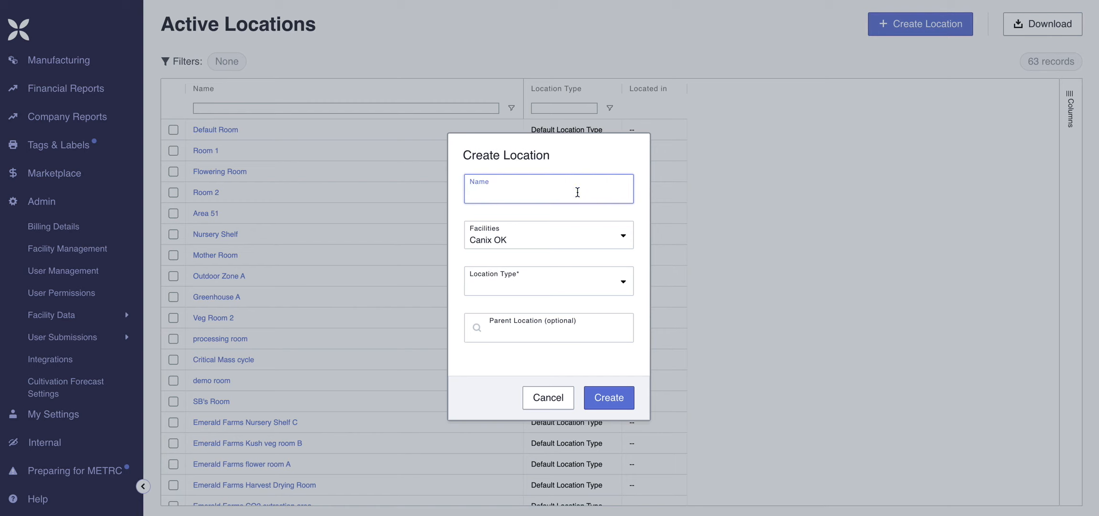
pyautogui.write('Plant Room - Row A')
pyautogui.click(620, 236)
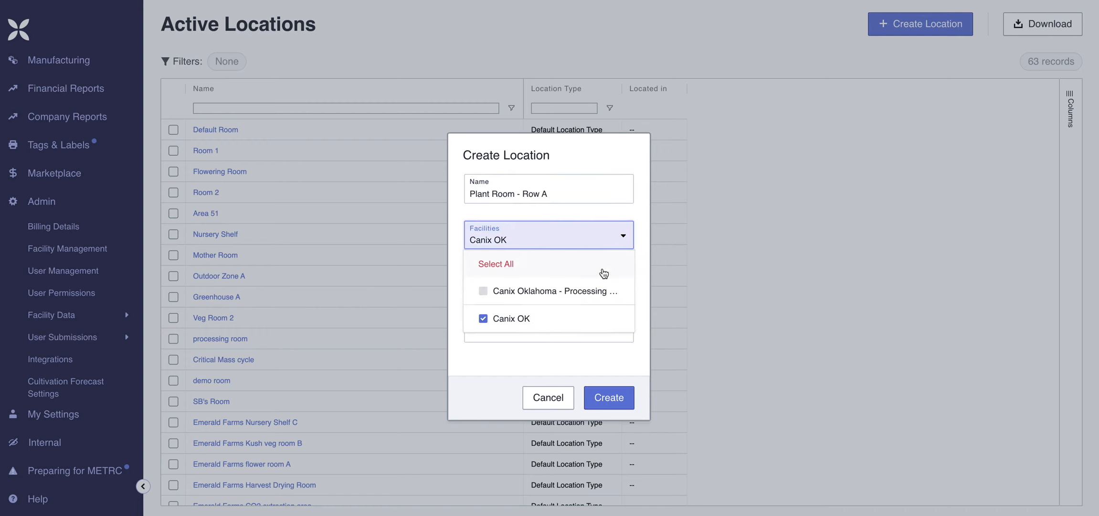
pyautogui.click(643, 262)
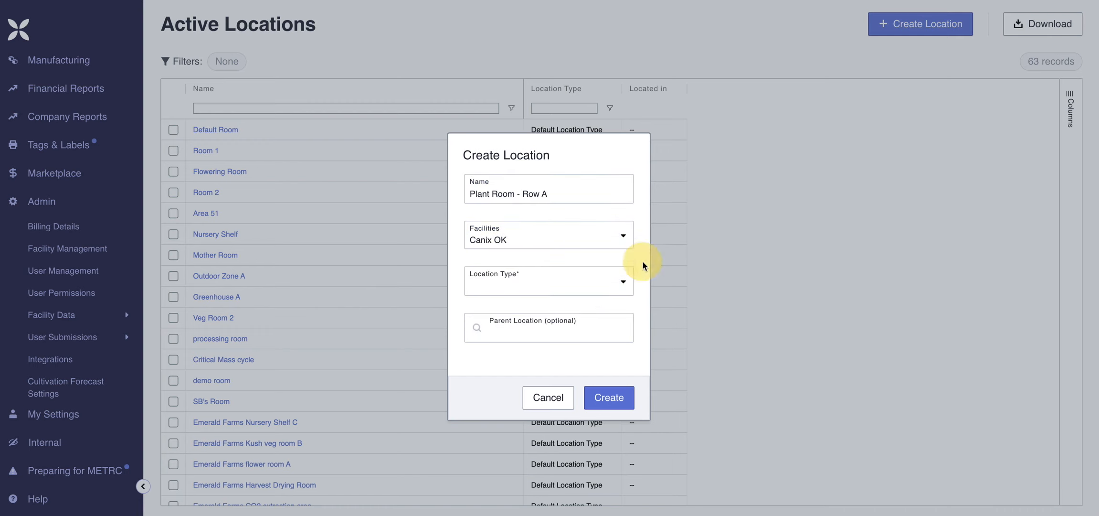
pyautogui.click(618, 284)
pyautogui.click(571, 312)
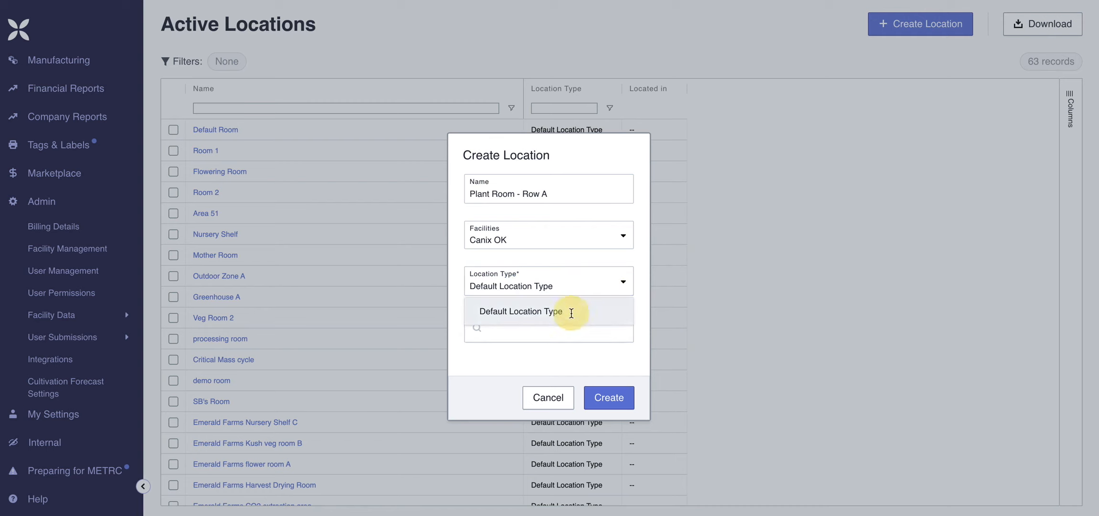
# Enter Planting Room - Section 2 as the parent location and create the location.
pyautogui.click(581, 338)
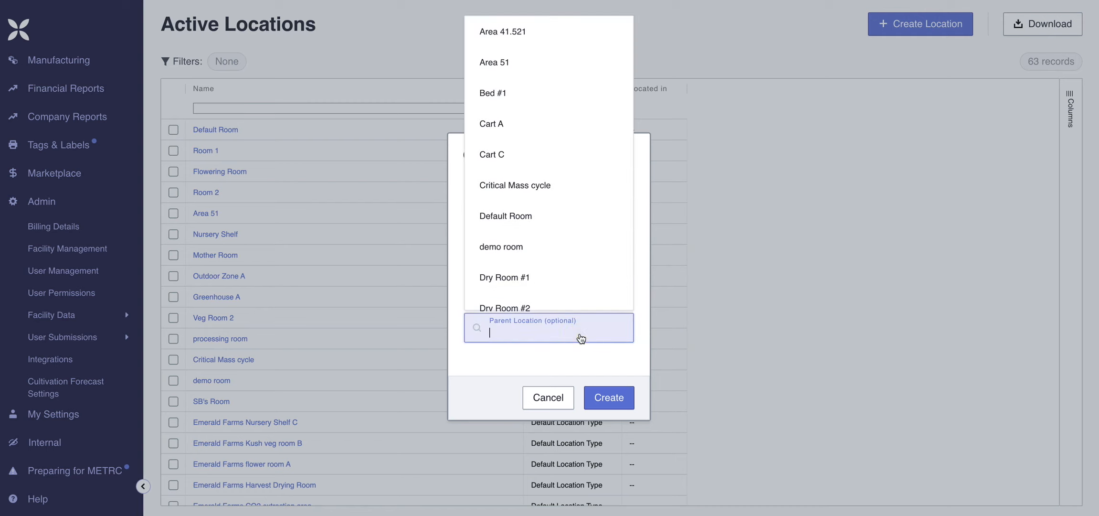
pyautogui.scroll(-5, 577, 245)
pyautogui.scroll(-10, 577, 244)
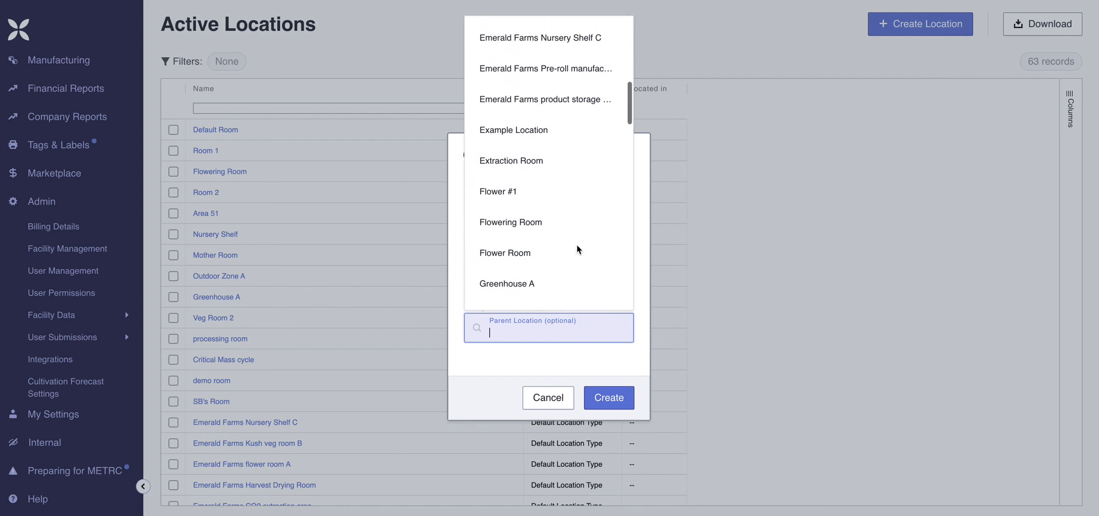
pyautogui.scroll(15, 577, 245)
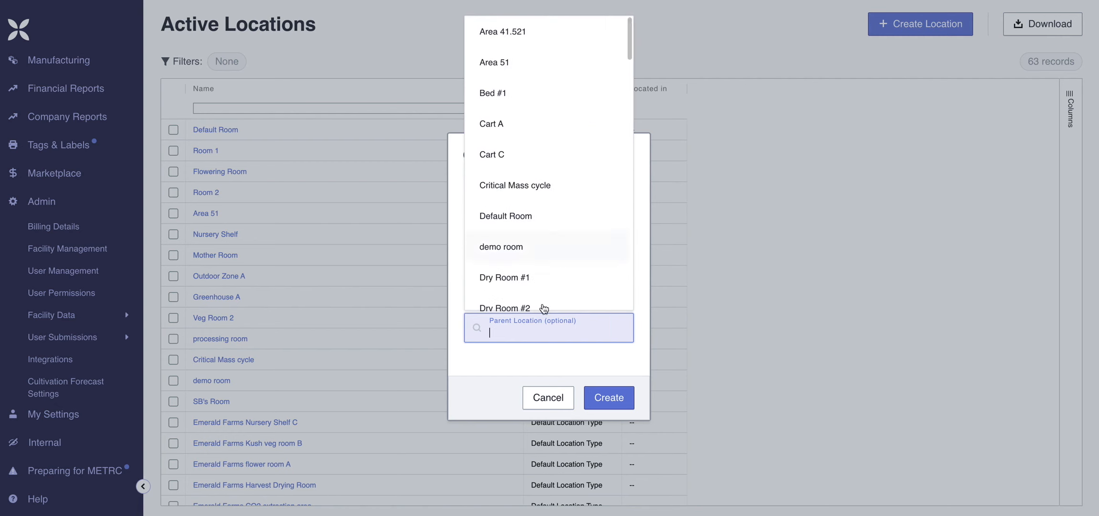
pyautogui.write('Pl')
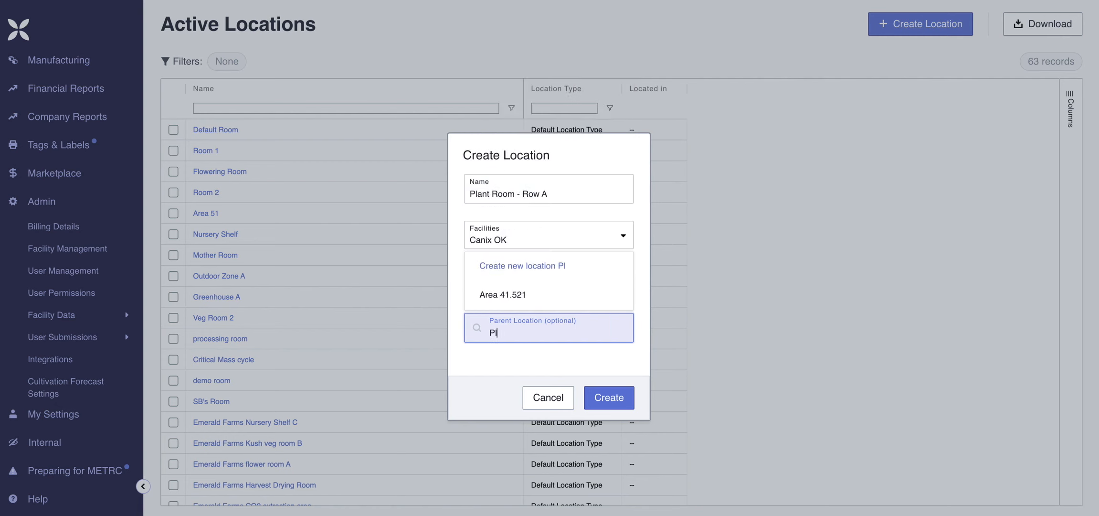
pyautogui.write('antin')
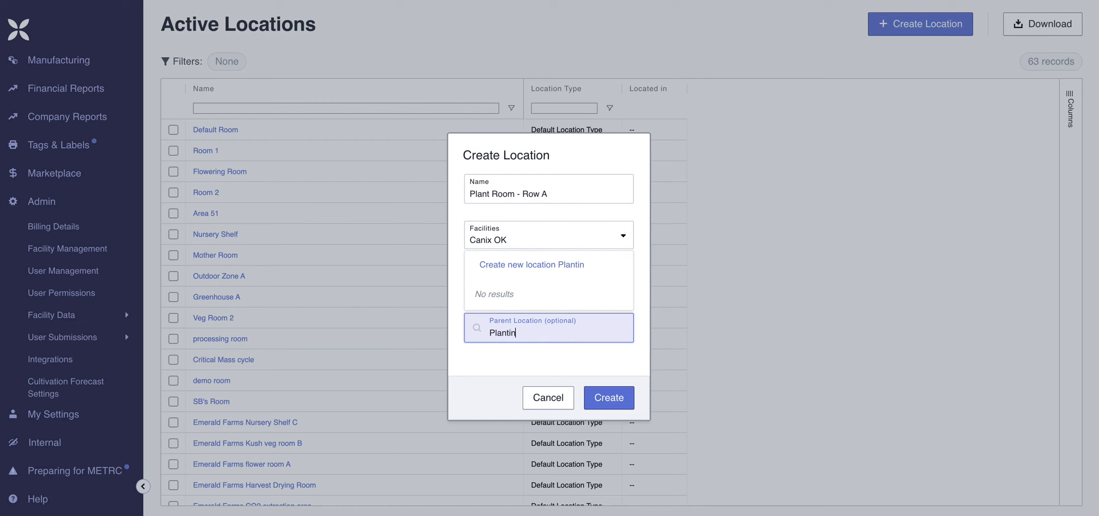
pyautogui.write('g Room - Section 2')
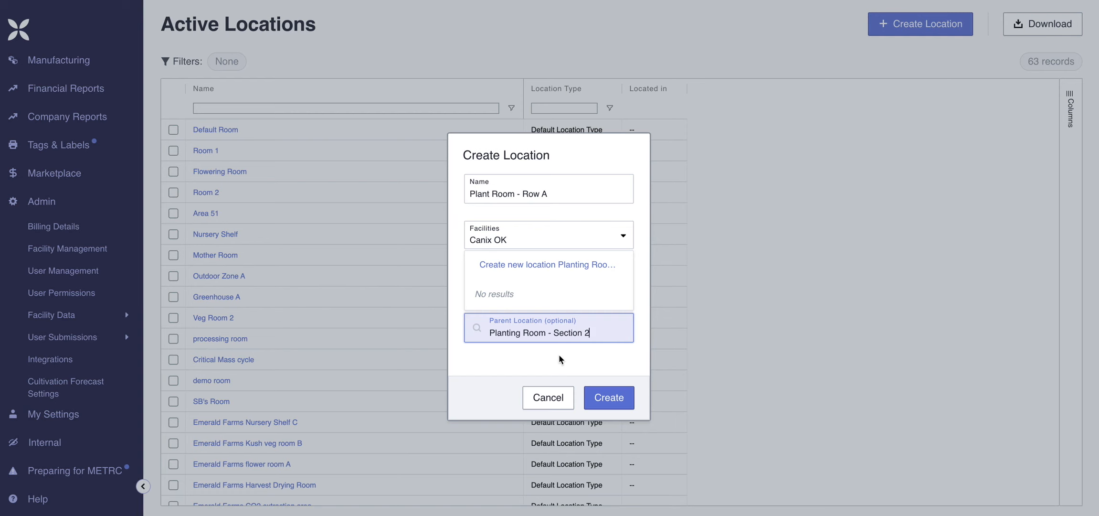
pyautogui.click(609, 397)
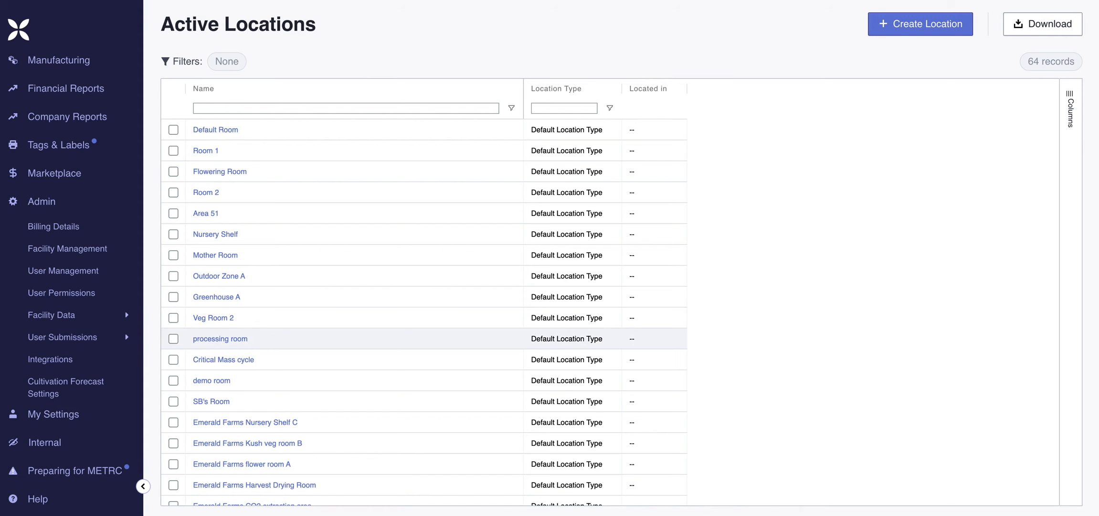
# Find Plant Room - Row A in the locations list, open its details and save them.
pyautogui.scroll(-10, 393, 365)
pyautogui.scroll(-8, 393, 366)
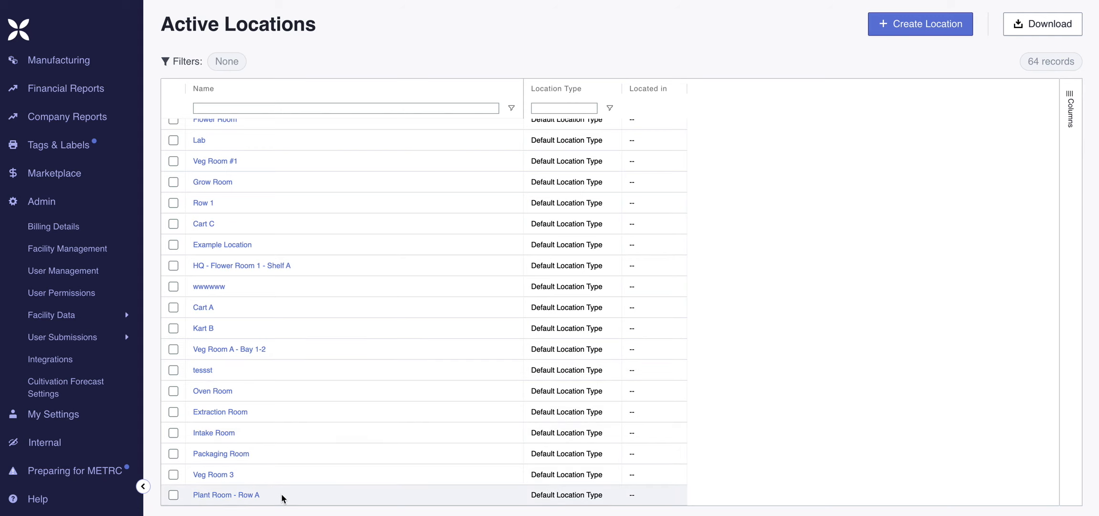
pyautogui.click(226, 494)
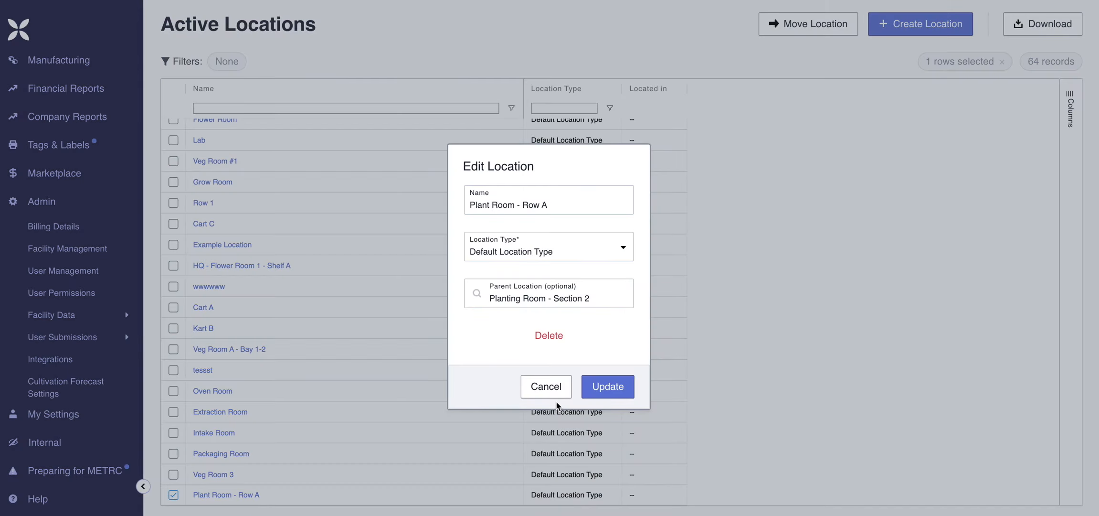
pyautogui.click(621, 390)
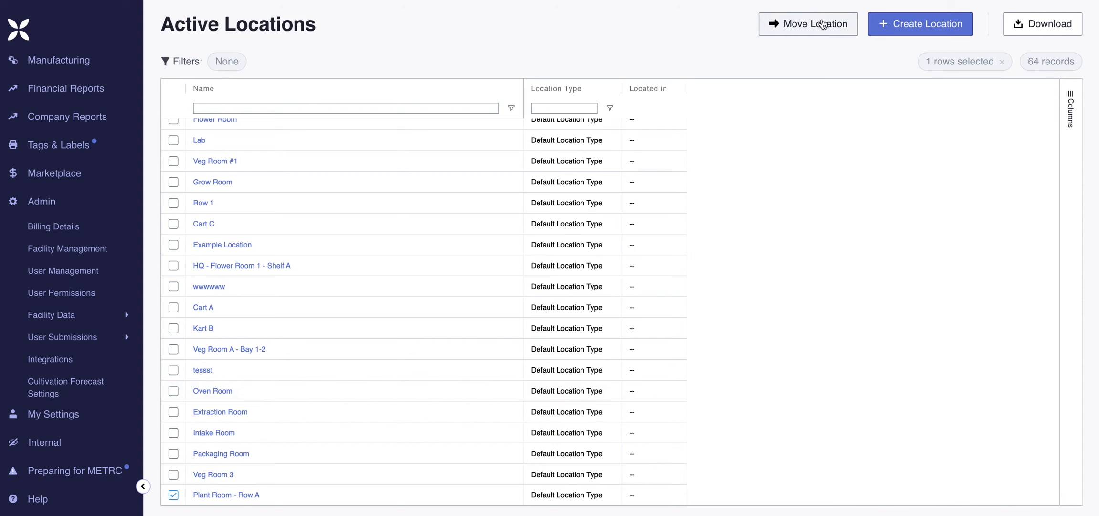
# Move the Plant Room - Row A location into Greenhouse A.
pyautogui.click(831, 36)
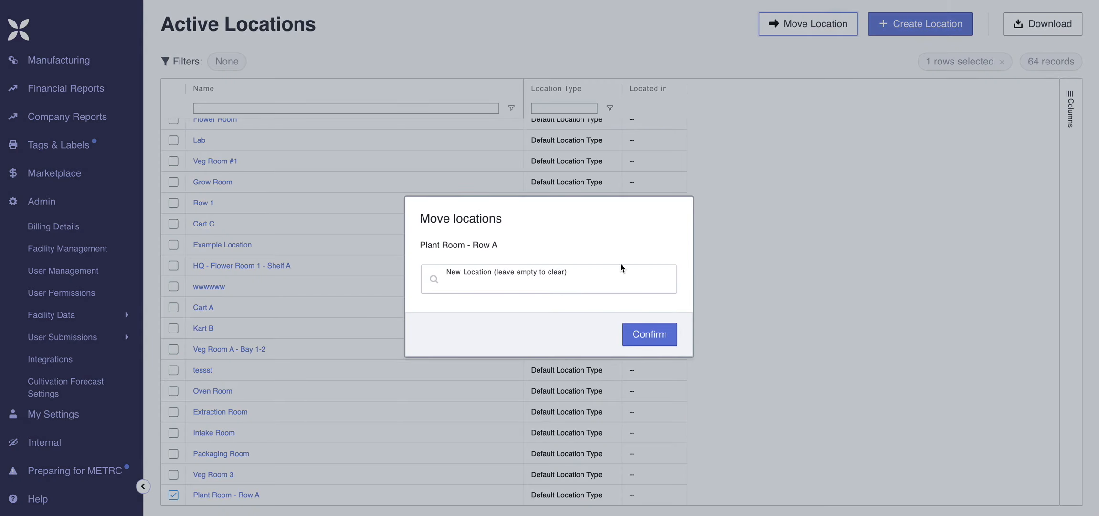
pyautogui.click(598, 285)
pyautogui.scroll(-3, 572, 405)
pyautogui.scroll(-8, 573, 404)
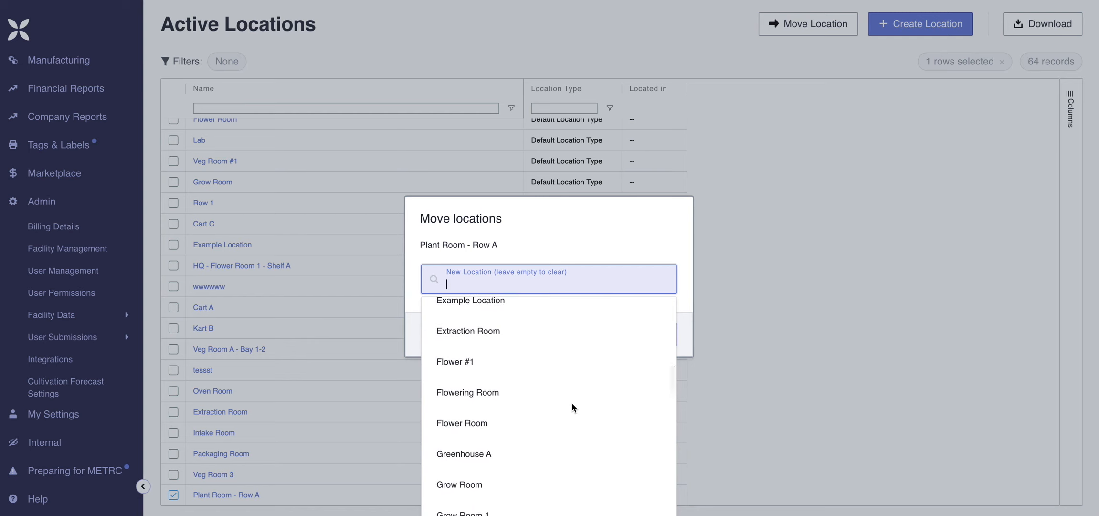
pyautogui.scroll(-3, 572, 404)
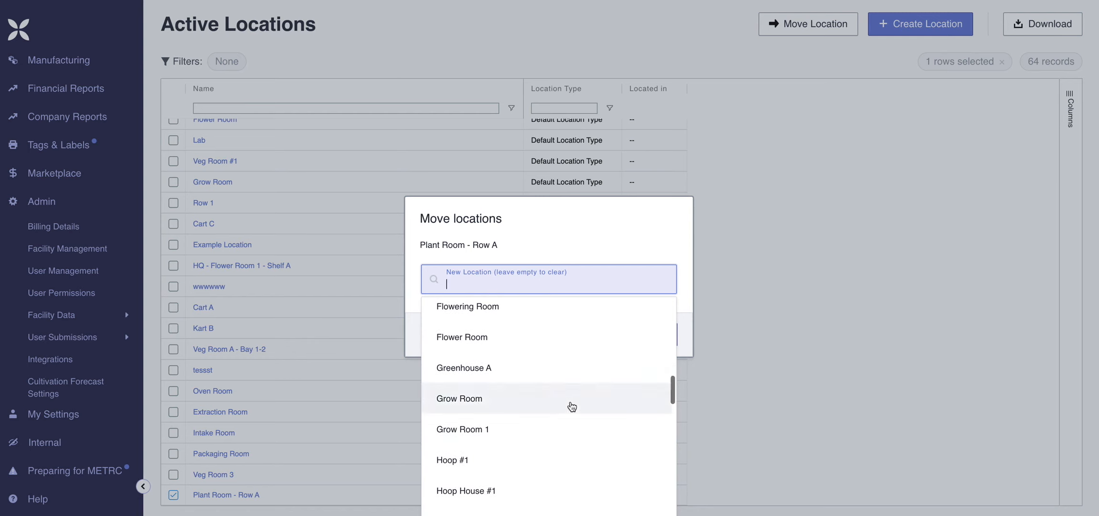
pyautogui.click(549, 372)
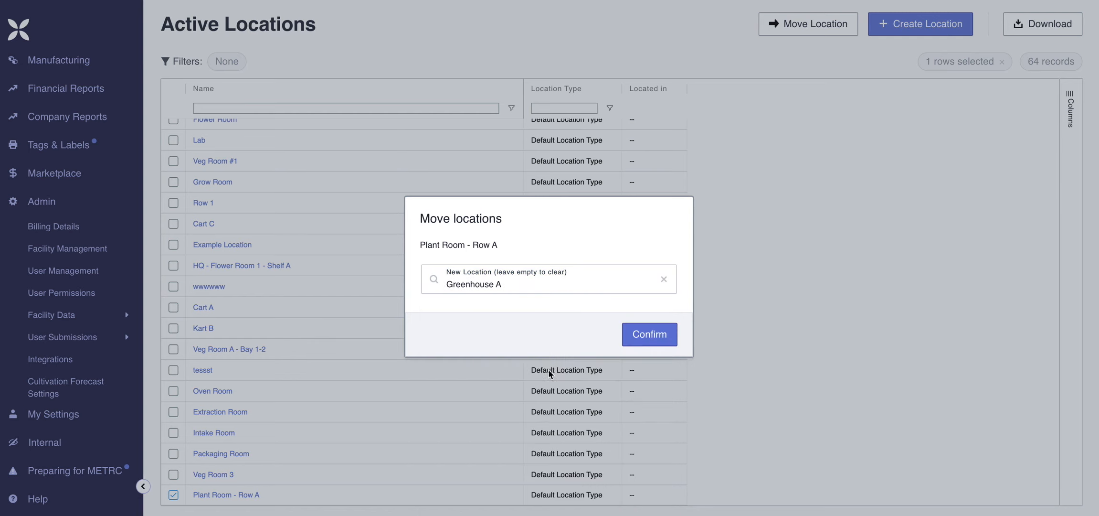
pyautogui.click(664, 335)
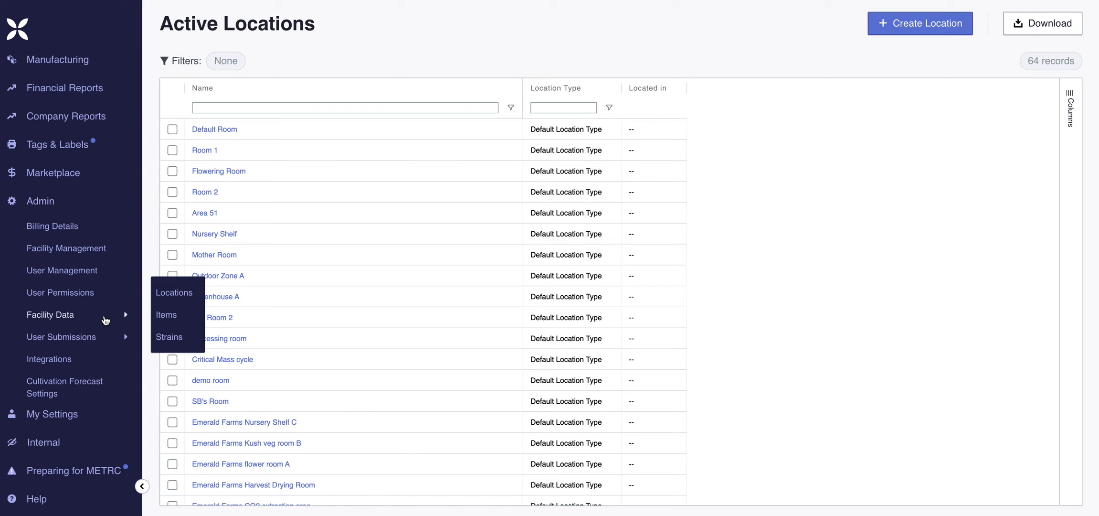
# Open the facility's items list.
pyautogui.click(103, 316)
pyautogui.click(103, 316)
pyautogui.click(191, 319)
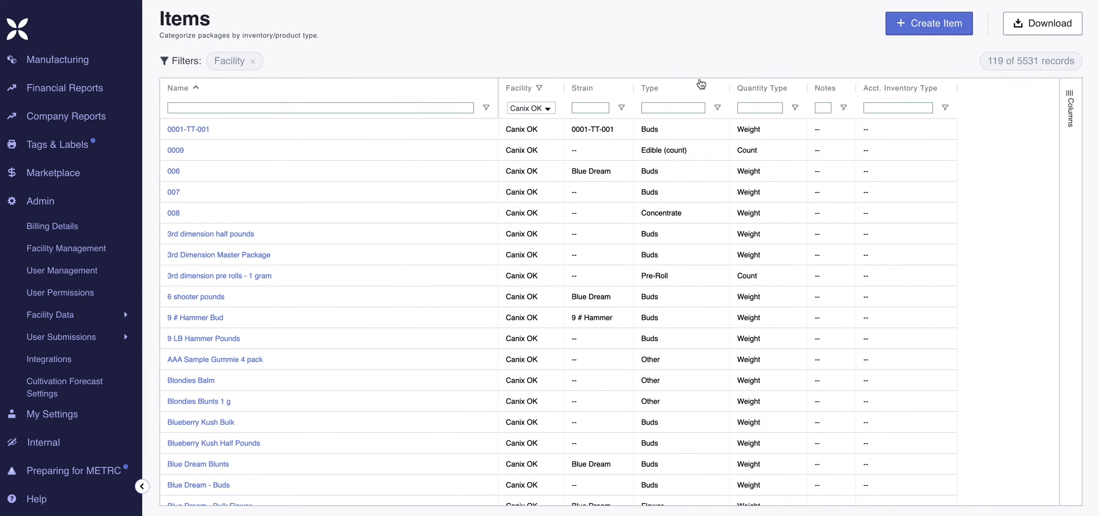
# Start a new item and name it Pineapple Express - Trim.
pyautogui.click(924, 37)
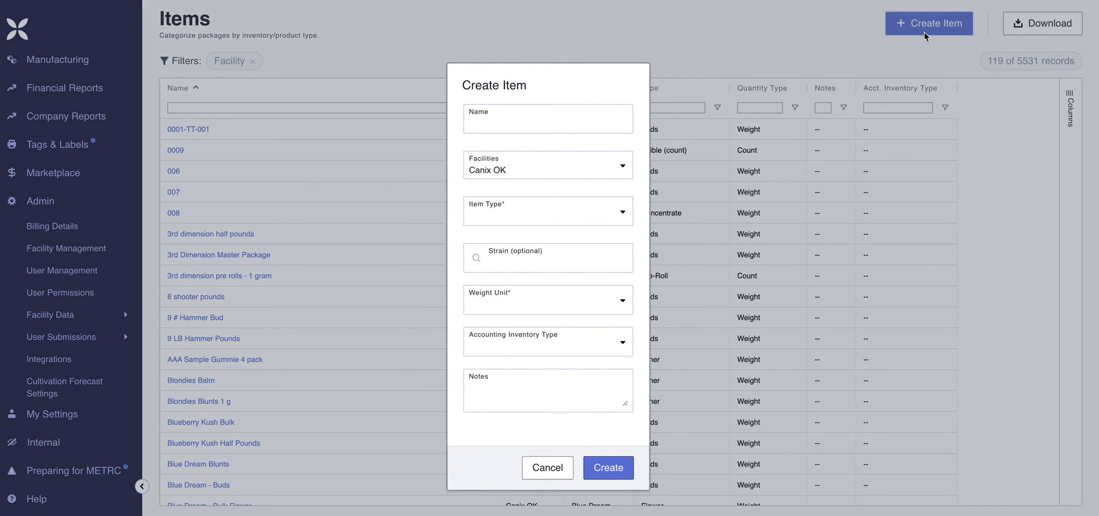
pyautogui.click(560, 119)
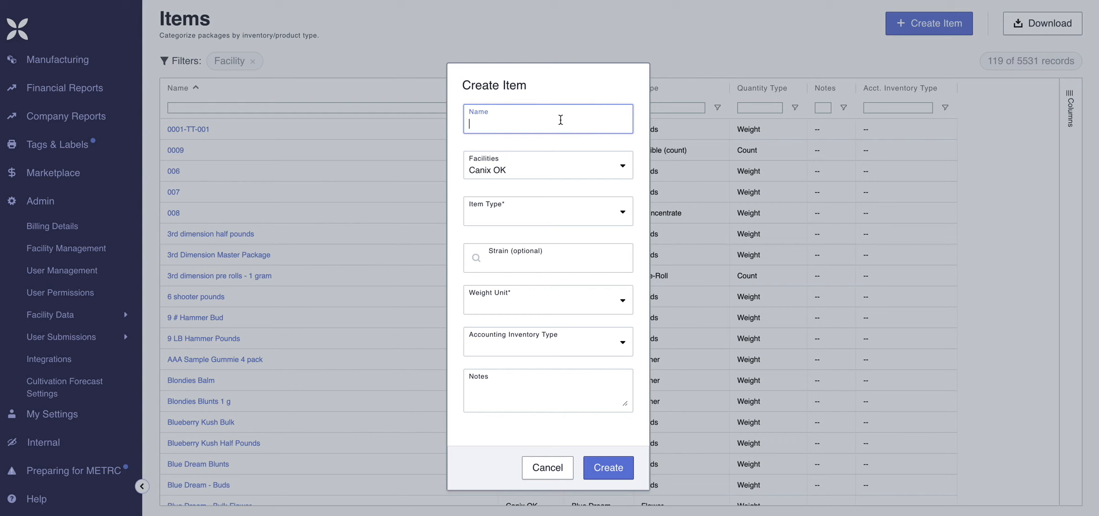
pyautogui.write('Pineapple Express - TBulk Flower')
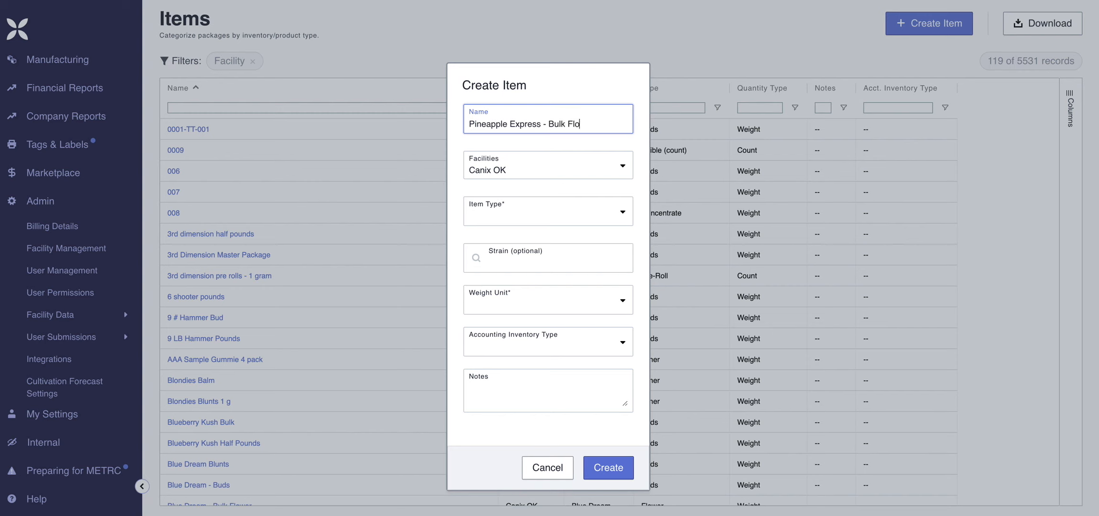
pyautogui.press('BackSpace')
pyautogui.press('BackSpace')
pyautogui.press('BackSpace')
pyautogui.press('BackSpace')
pyautogui.press('BackSpace')
pyautogui.press('BackSpace')
pyautogui.press('BackSpace')
pyautogui.press('BackSpace')
pyautogui.press('BackSpace')
pyautogui.press('BackSpace')
pyautogui.press('BackSpace')
pyautogui.write('Trim')
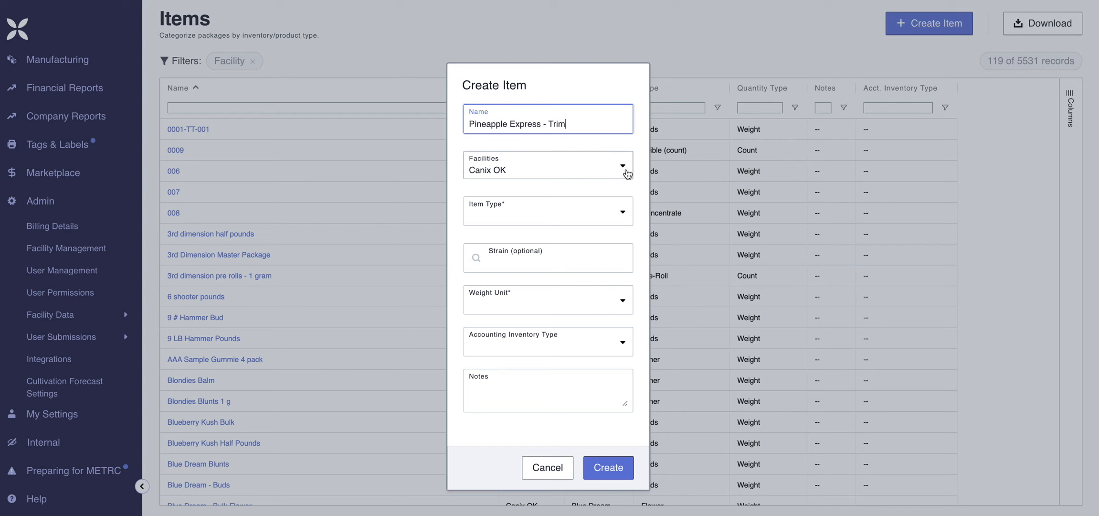
# Set the new item's type to Shake/Trim.
pyautogui.click(622, 215)
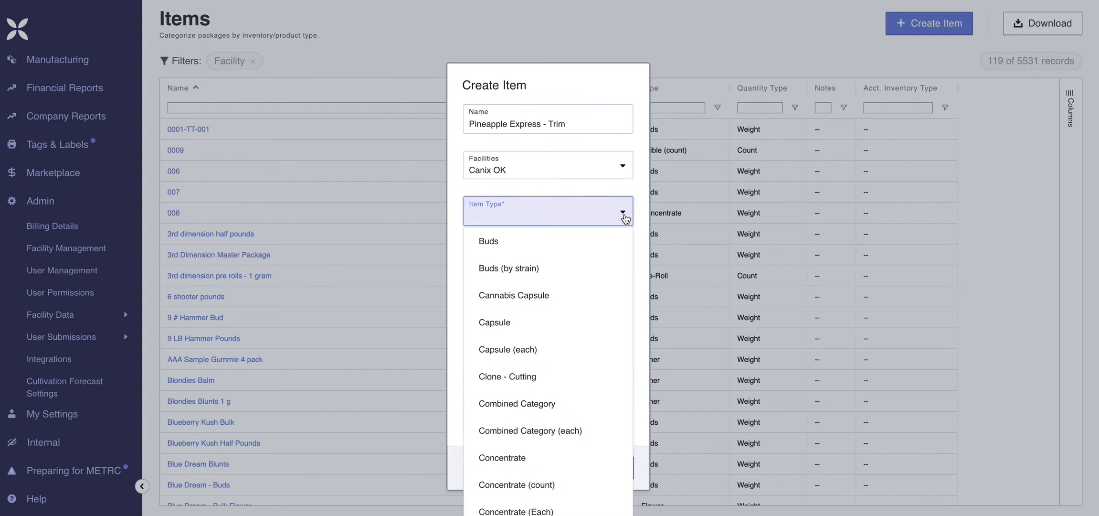
pyautogui.scroll(-5, 605, 320)
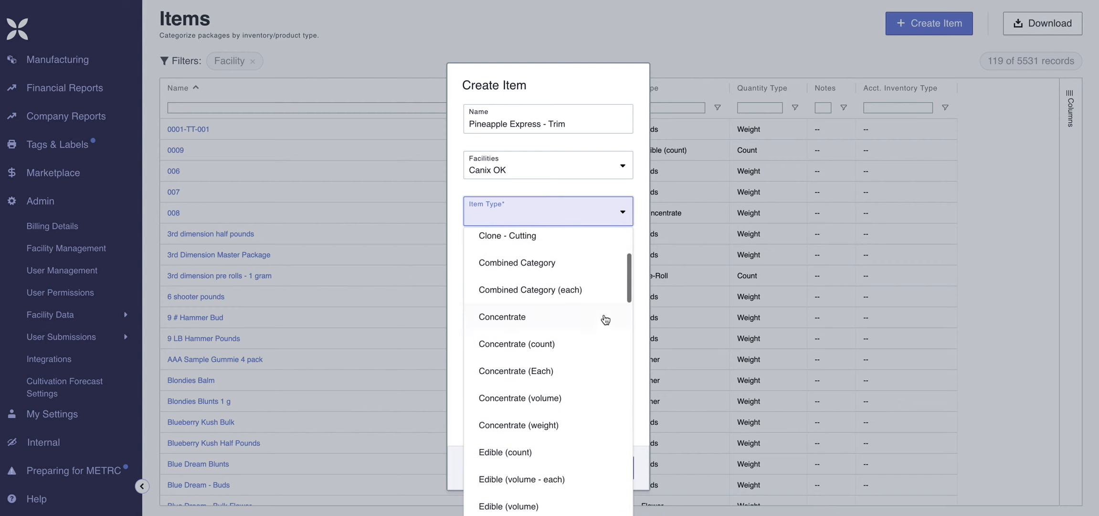
pyautogui.scroll(-1, 605, 320)
pyautogui.scroll(-1, 605, 319)
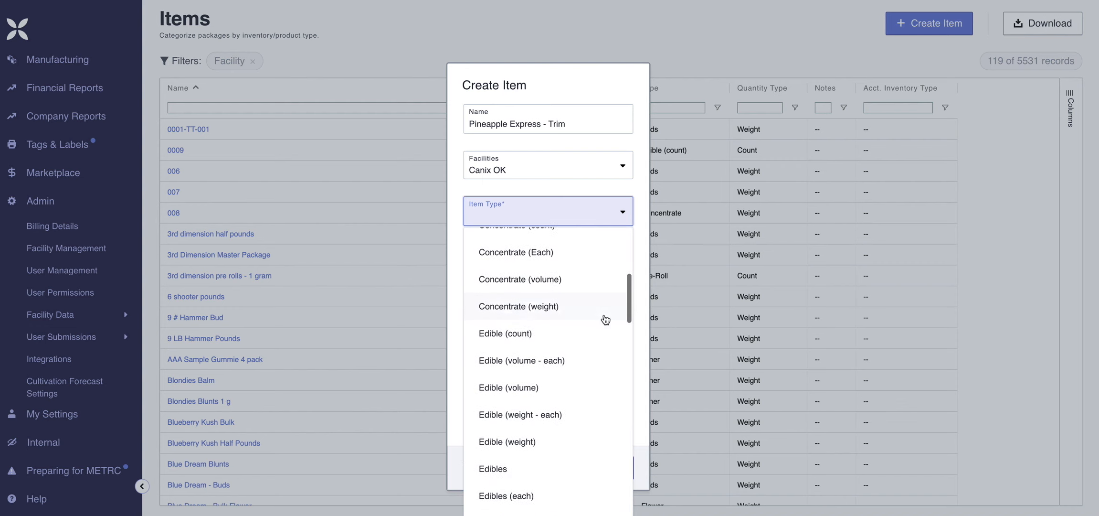
pyautogui.scroll(-2, 605, 320)
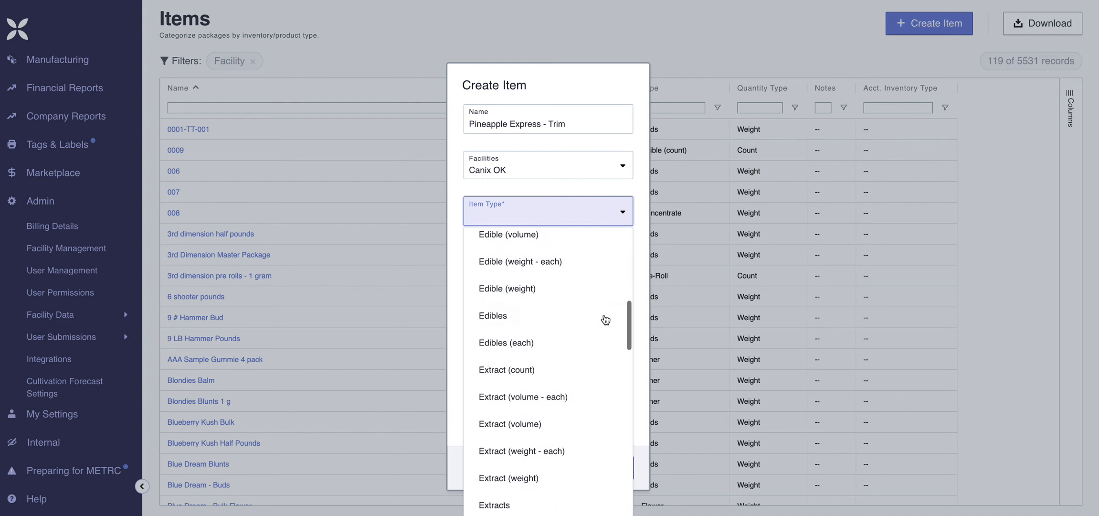
pyautogui.scroll(-4, 606, 319)
pyautogui.scroll(-5, 606, 319)
pyautogui.scroll(-6, 605, 319)
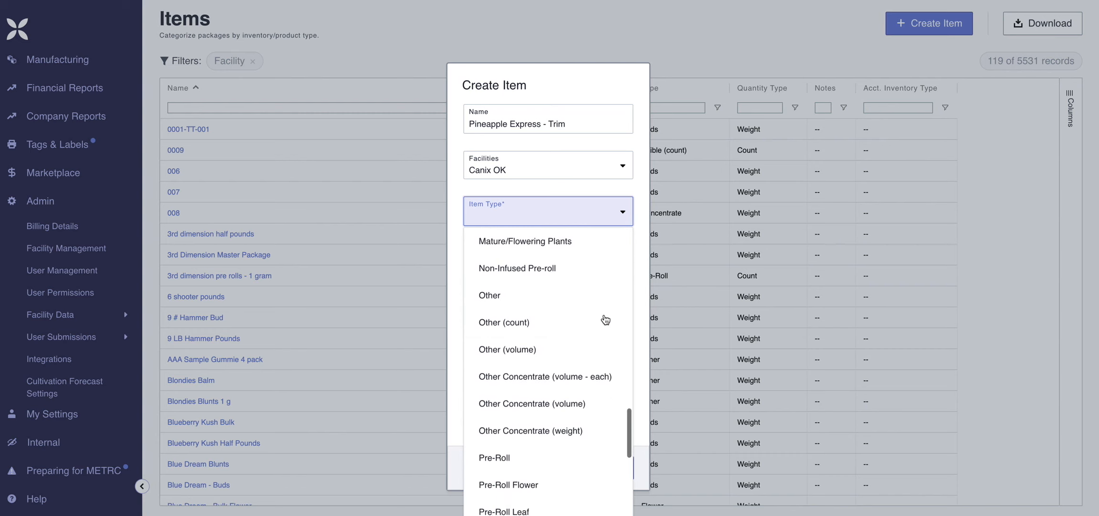
pyautogui.scroll(-5, 605, 320)
pyautogui.scroll(-3, 605, 320)
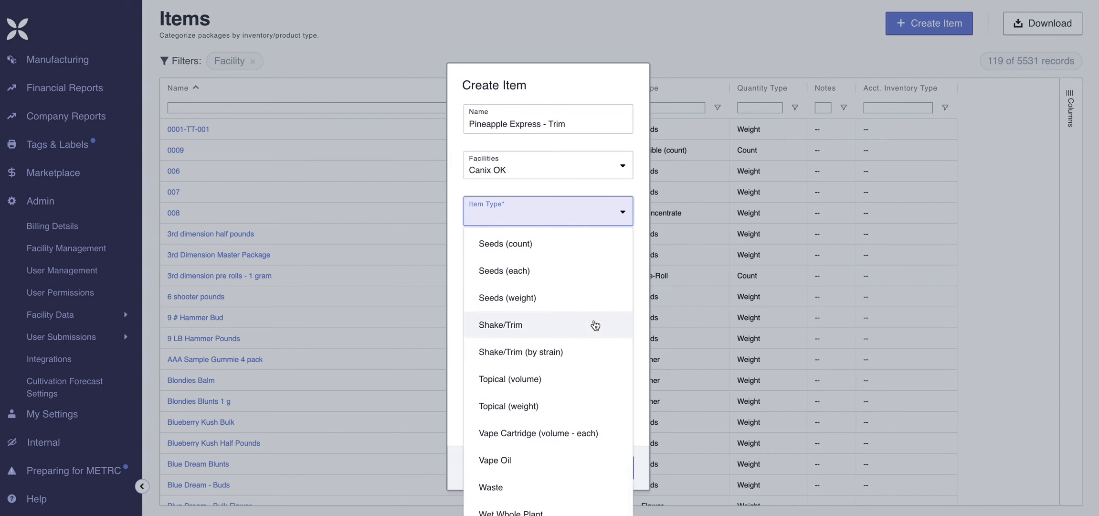
pyautogui.click(595, 325)
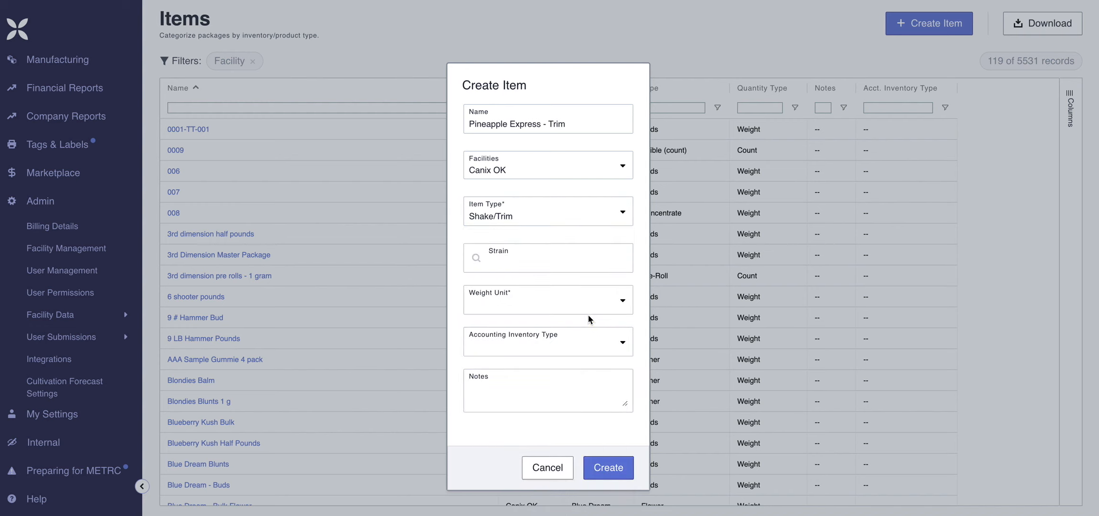
# Assign the Pineapple Express strain to the item and set its weight unit to Grams.
pyautogui.click(571, 270)
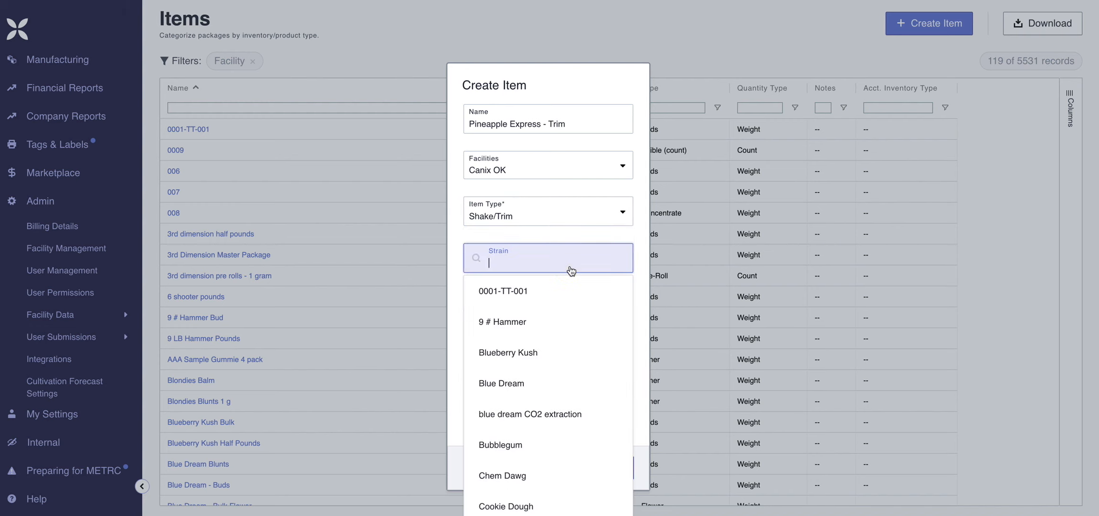
pyautogui.write('Pine')
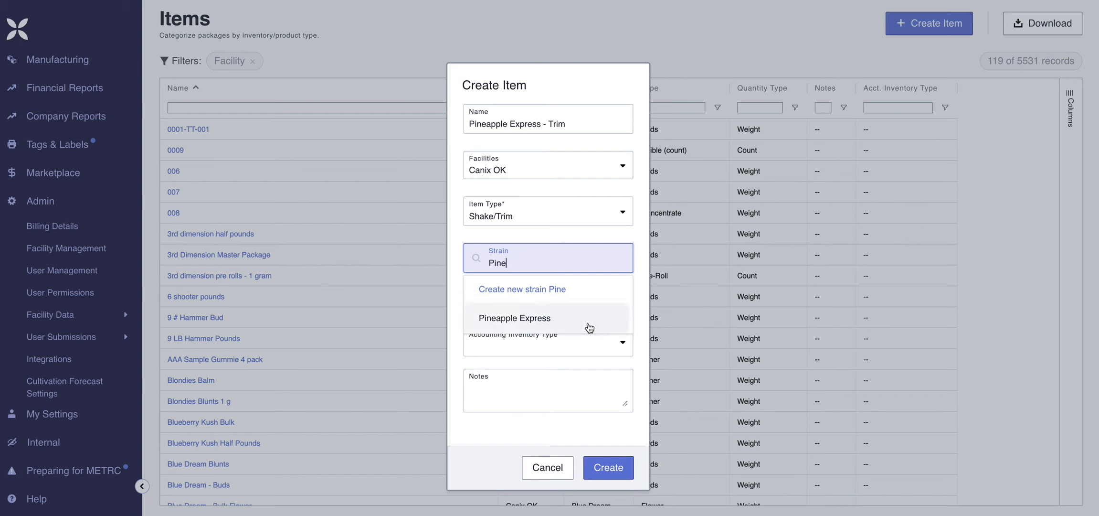
pyautogui.click(588, 325)
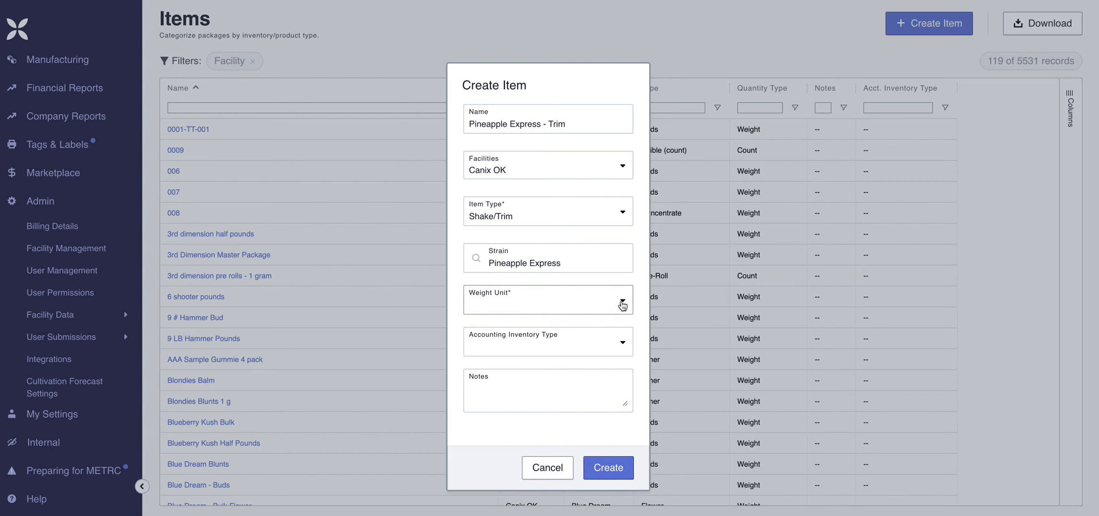
pyautogui.click(624, 307)
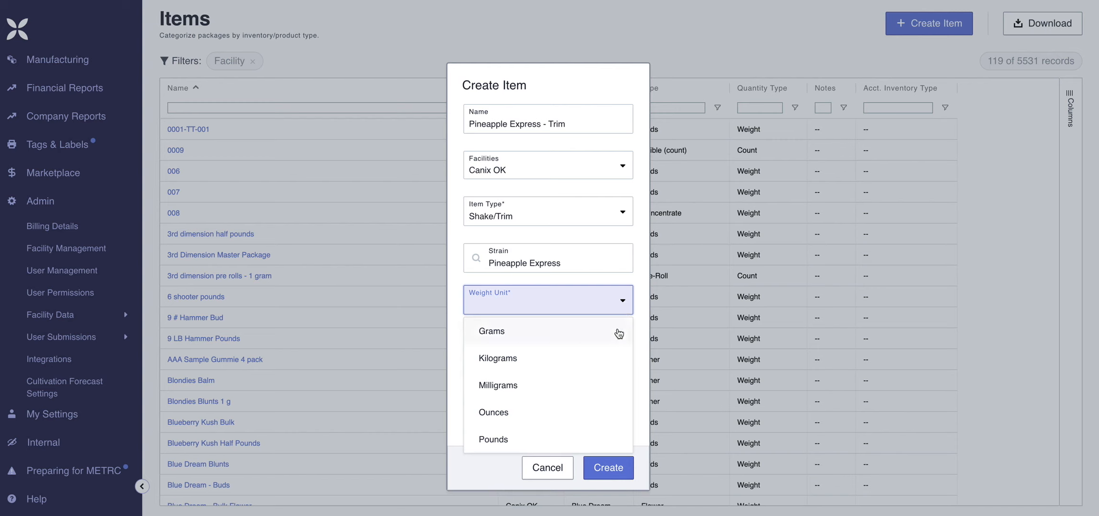
pyautogui.click(617, 335)
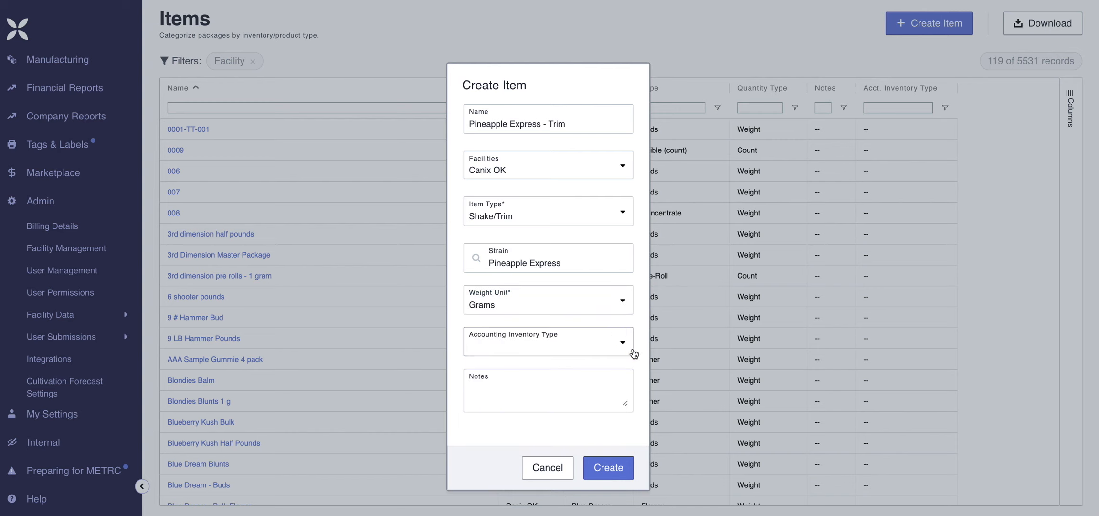
# View the accounting inventory type options, leave the type blank and create the item.
pyautogui.click(628, 351)
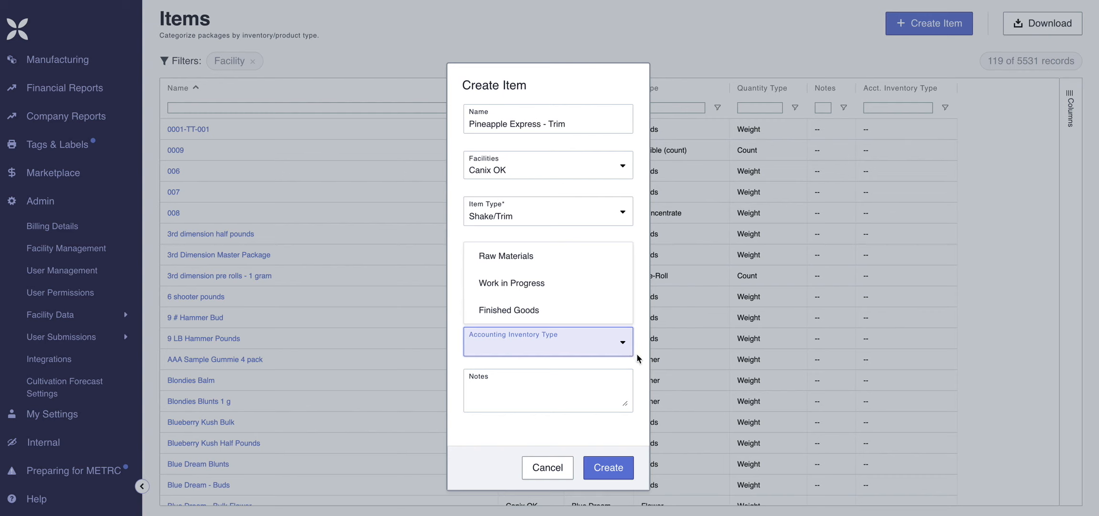
pyautogui.click(640, 358)
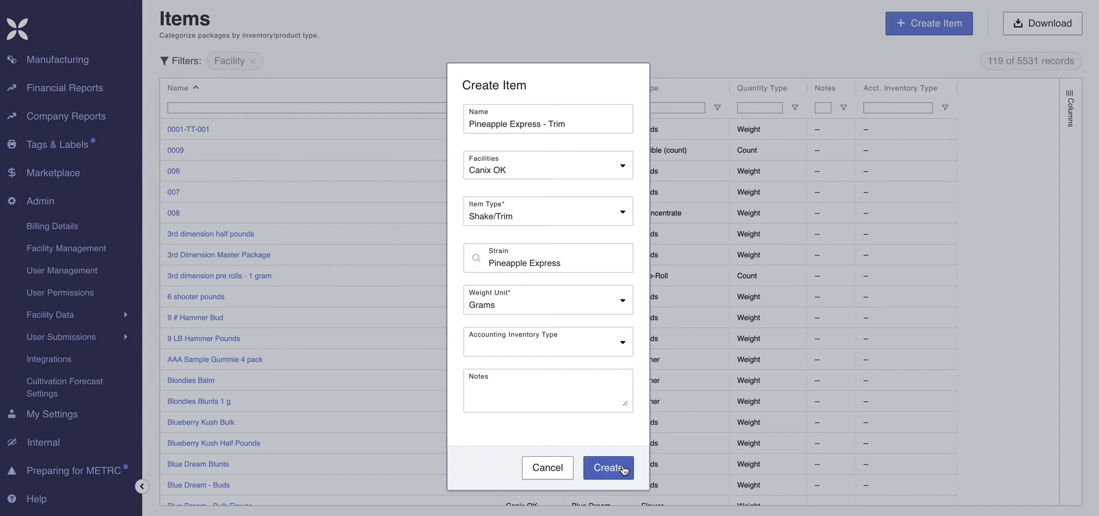
pyautogui.click(623, 468)
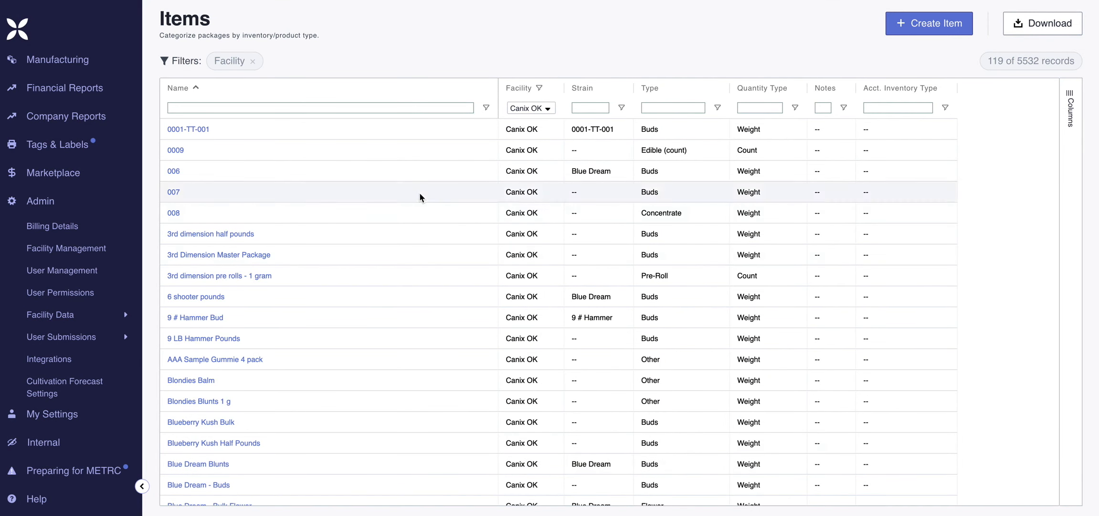
# Filter the items list by the name "pineapple" to find the new item.
pyautogui.click(342, 108)
pyautogui.write('pineapple')
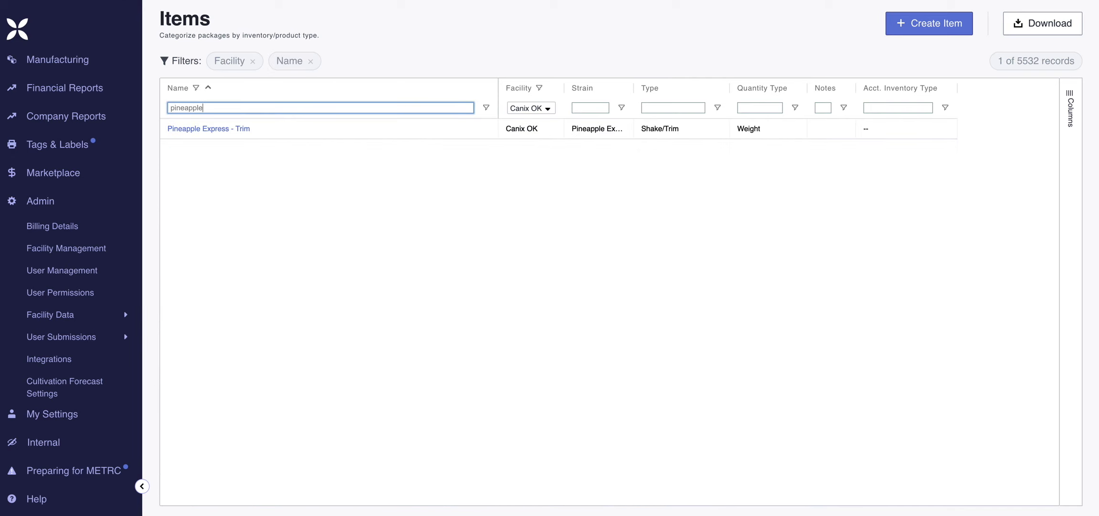
pyautogui.click(200, 226)
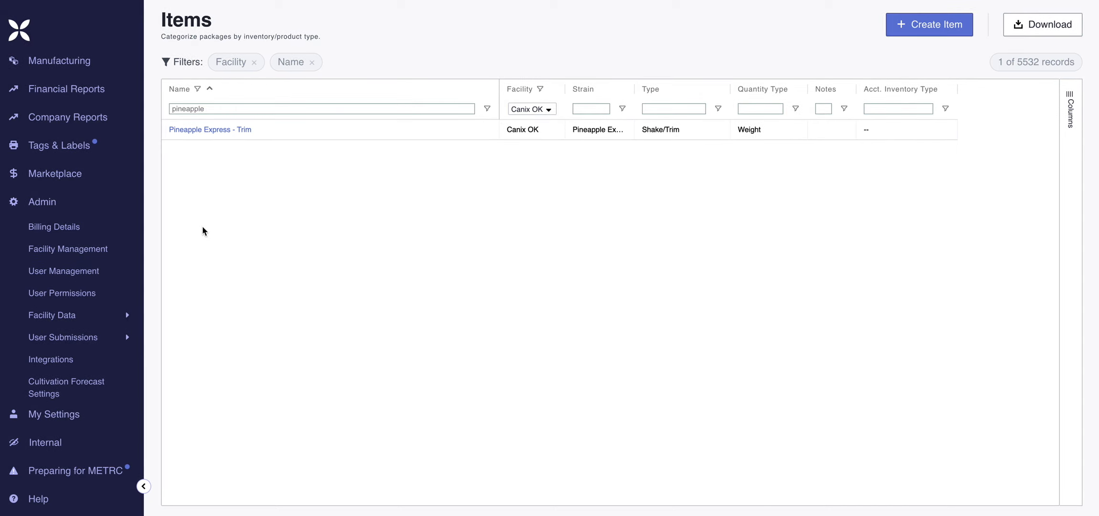
# Open the facility's strains list and start a new strain named Choo Choo Train.
pyautogui.click(110, 323)
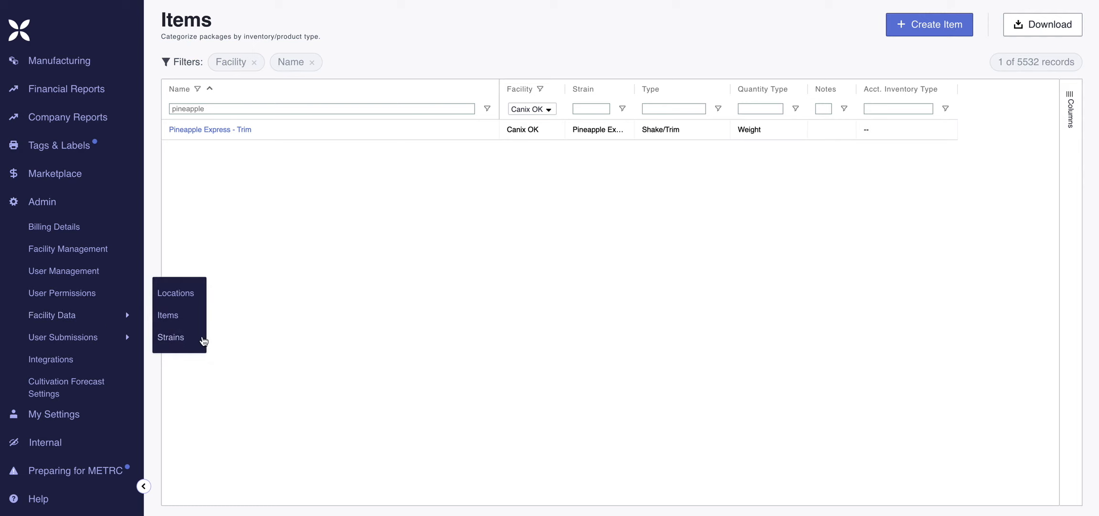
pyautogui.click(191, 343)
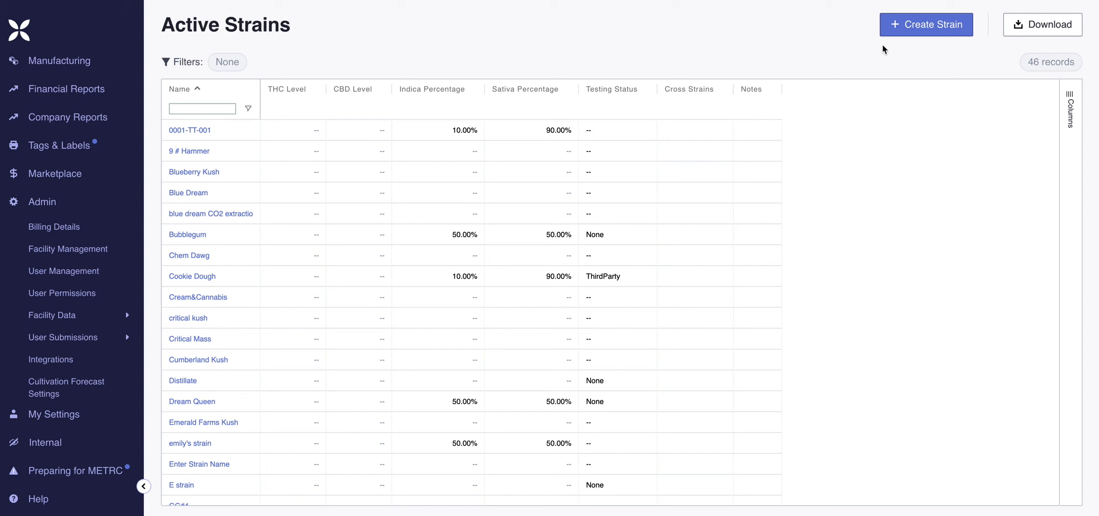
pyautogui.click(896, 36)
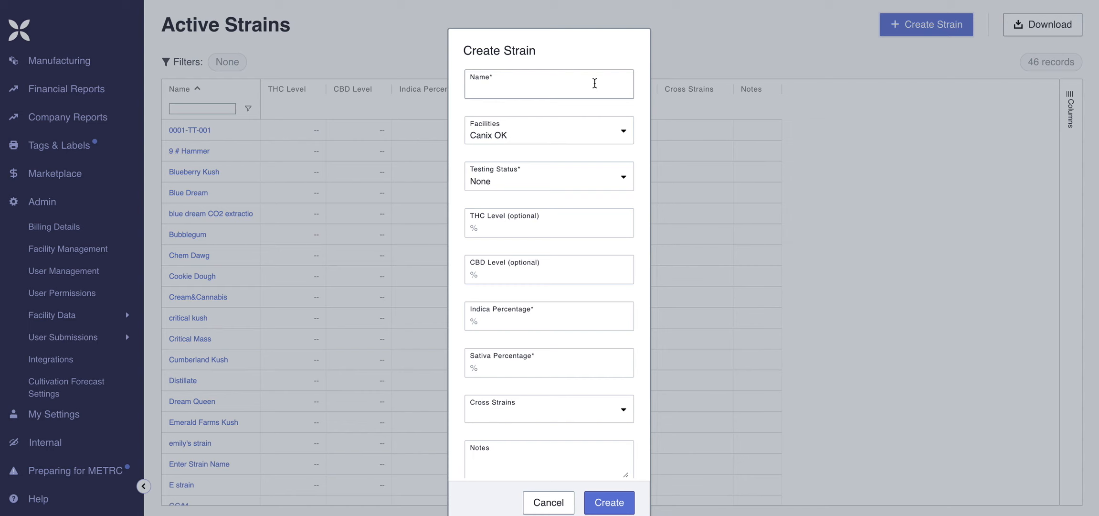
pyautogui.click(594, 83)
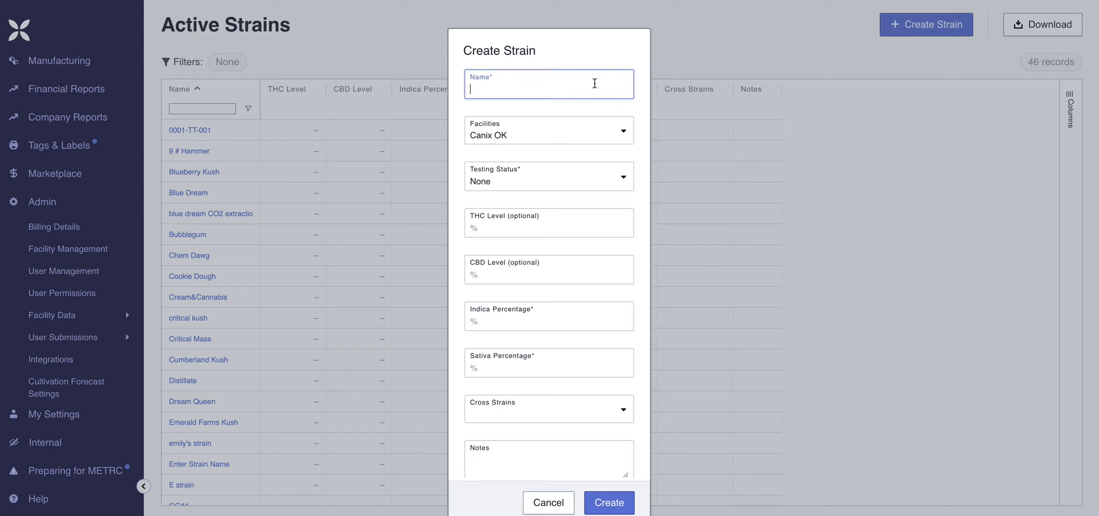
pyautogui.write('Choo Choo Train')
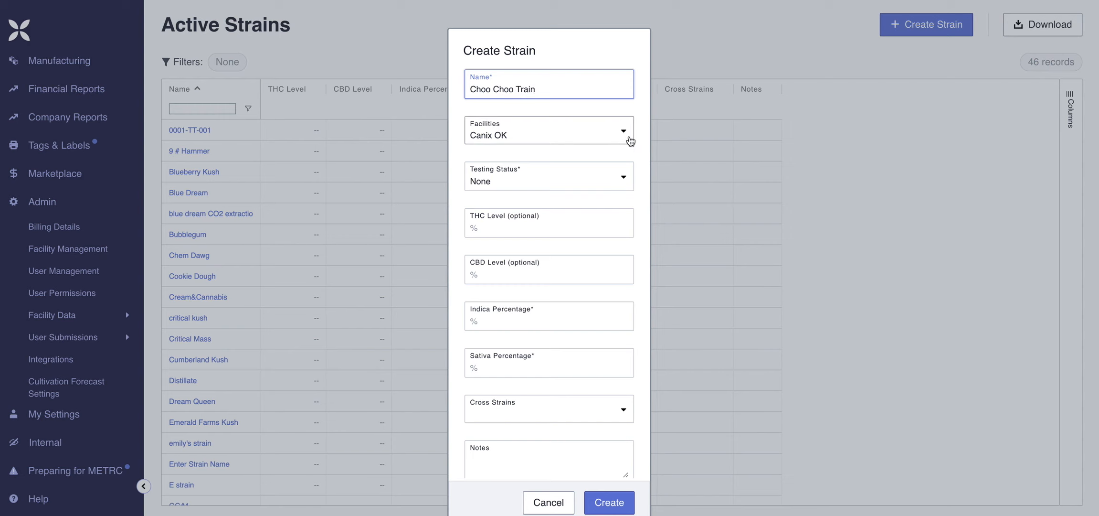
# Choose None as the strain's testing status and set both the THC and CBD levels to 0.1 %.
pyautogui.click(627, 185)
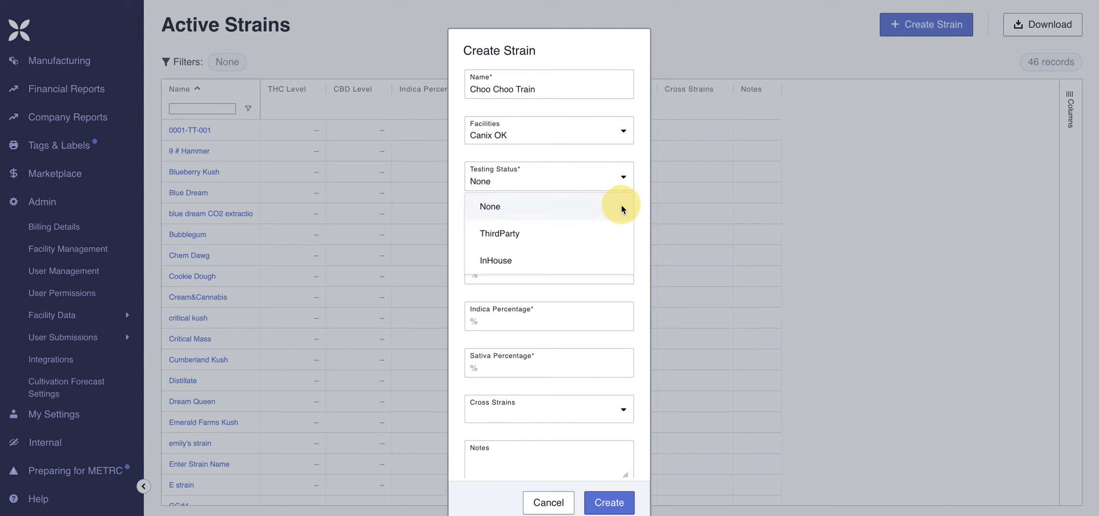
pyautogui.click(622, 206)
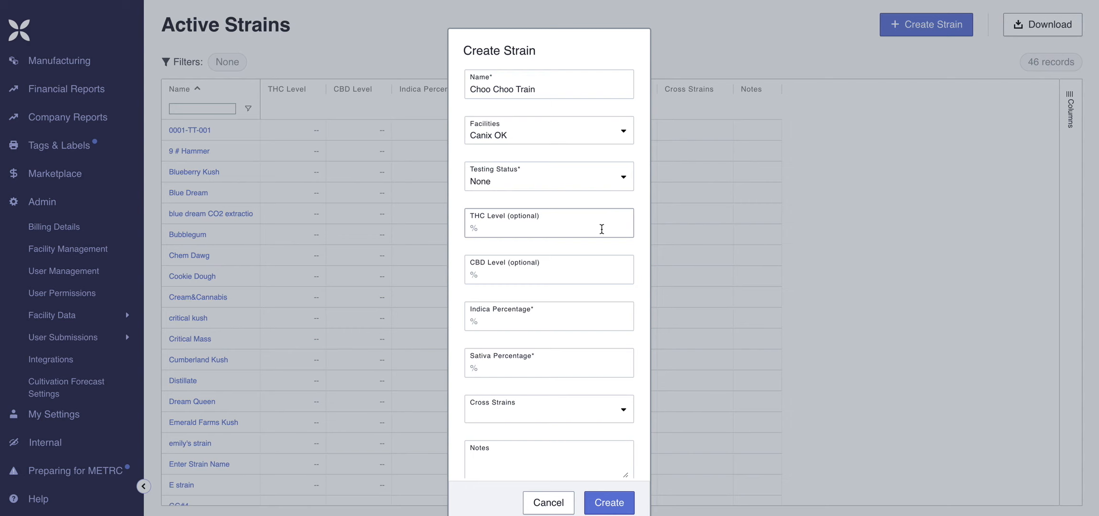
pyautogui.click(601, 230)
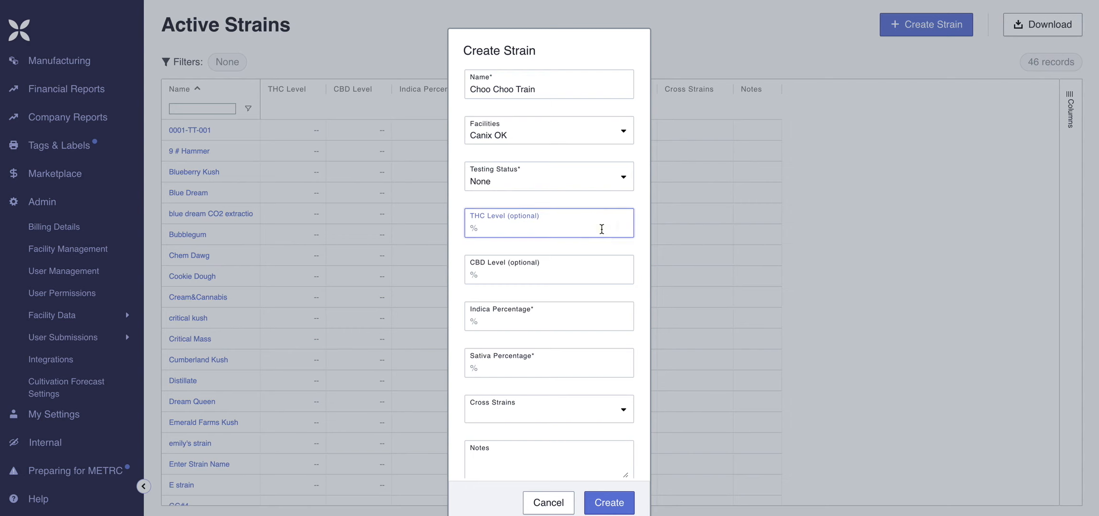
pyautogui.write('0.1')
pyautogui.click(604, 273)
pyautogui.write('0.')
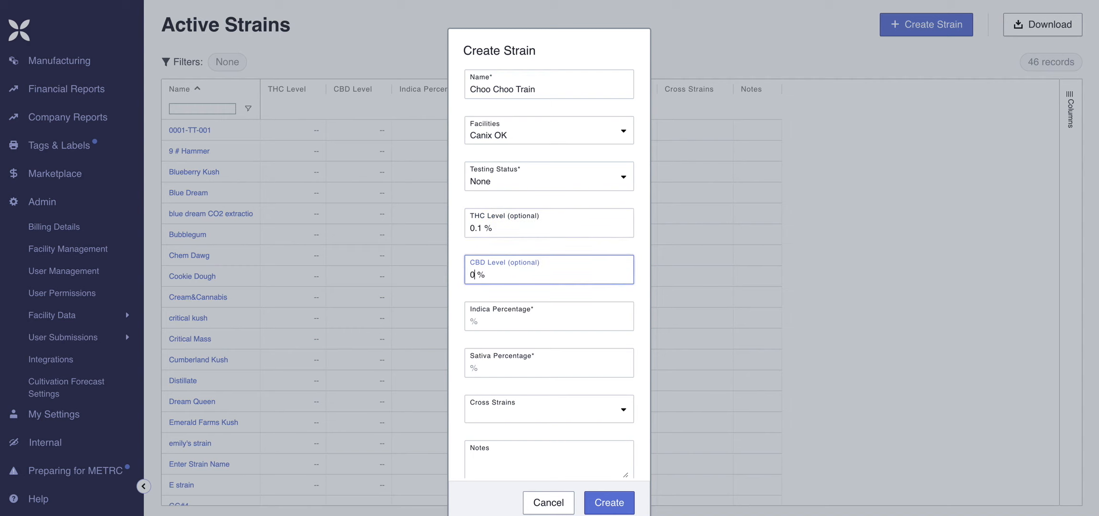
pyautogui.write('1')
# Enter the strain's Indica percentage, trying 40, 50 and 70 % and settling on 20 %.
pyautogui.click(590, 323)
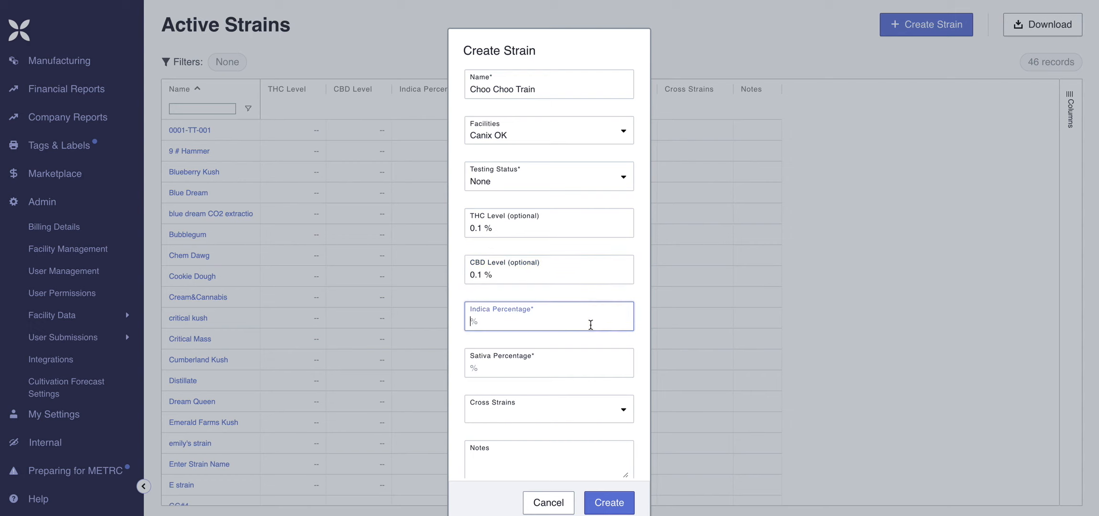
pyautogui.write('20')
pyautogui.press('Left')
pyautogui.press('BackSpace')
pyautogui.write('4')
pyautogui.press('BackSpace')
pyautogui.write('5')
pyautogui.press('BackSpace')
pyautogui.write('7')
pyautogui.press('BackSpace')
pyautogui.write('2')
# Try Sativa percentages of 70, 60 and 50 % for the strain and return it to 80 %.
pyautogui.click(528, 367)
pyautogui.click(473, 367)
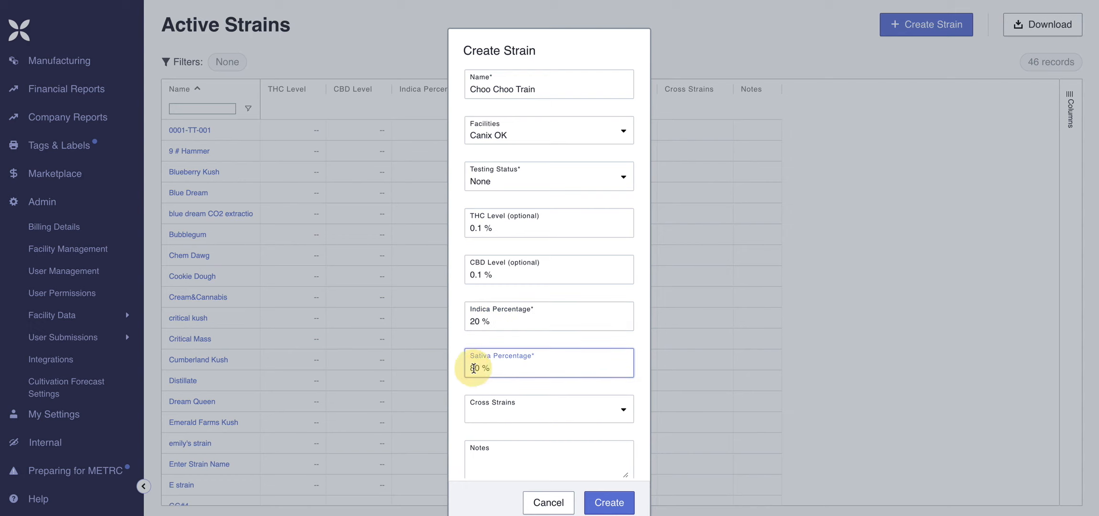
pyautogui.press('BackSpace')
pyautogui.write('7')
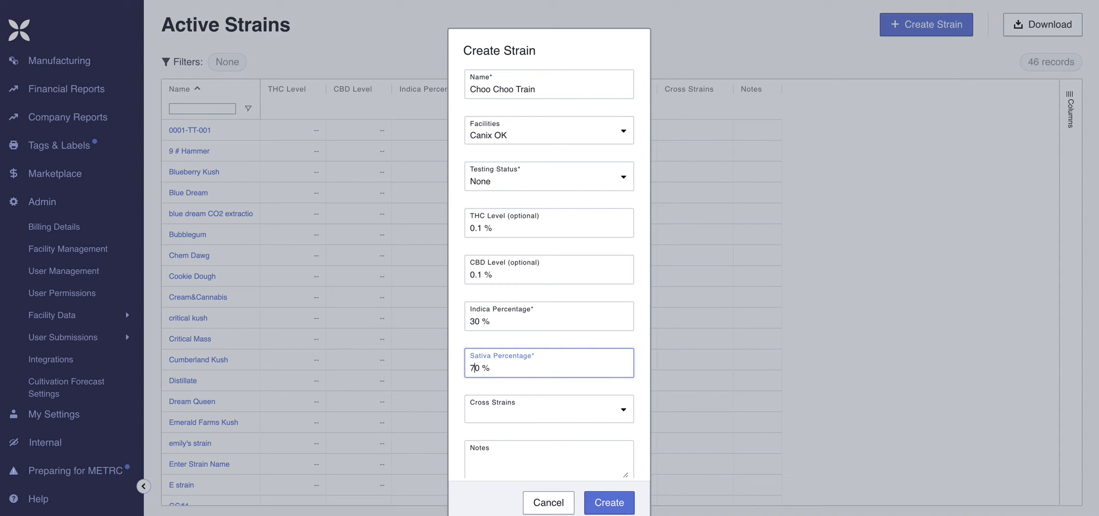
pyautogui.press('BackSpace')
pyautogui.write('6')
pyautogui.press('BackSpace')
pyautogui.write('5')
pyautogui.press('BackSpace')
pyautogui.write('8')
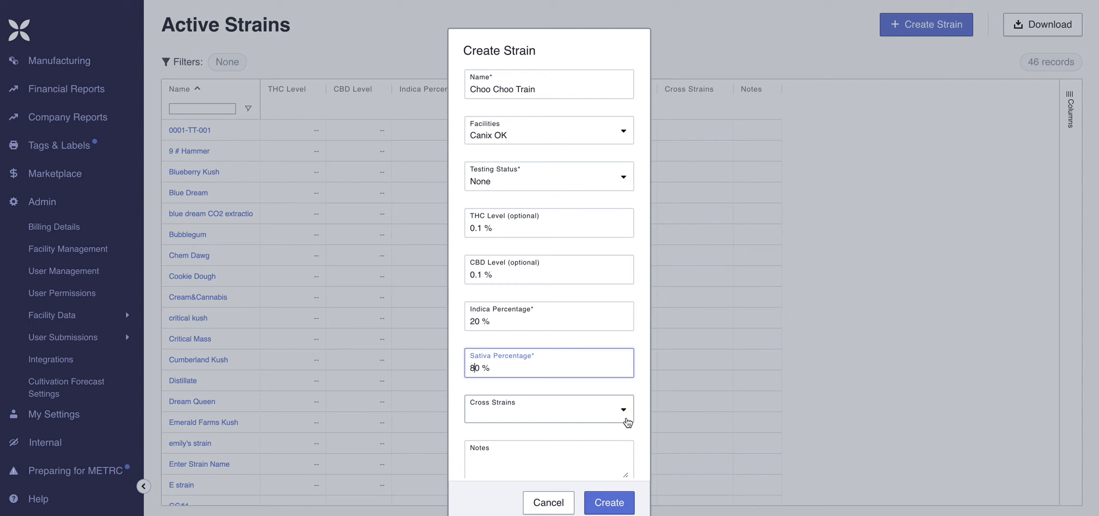
# Add the note "This is the really good stuff" and create the strain.
pyautogui.scroll(-1, 627, 422)
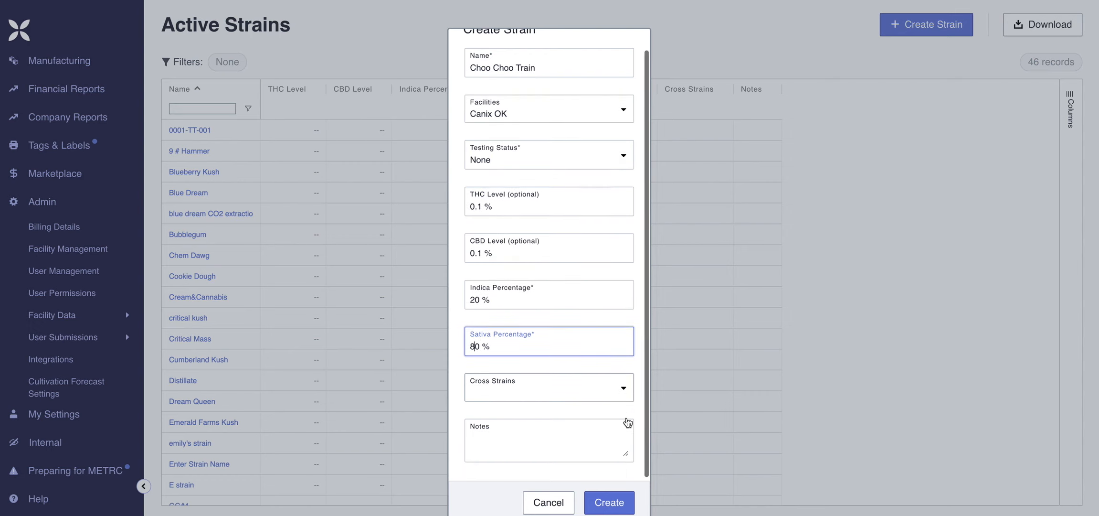
pyautogui.click(619, 432)
pyautogui.write('This is ')
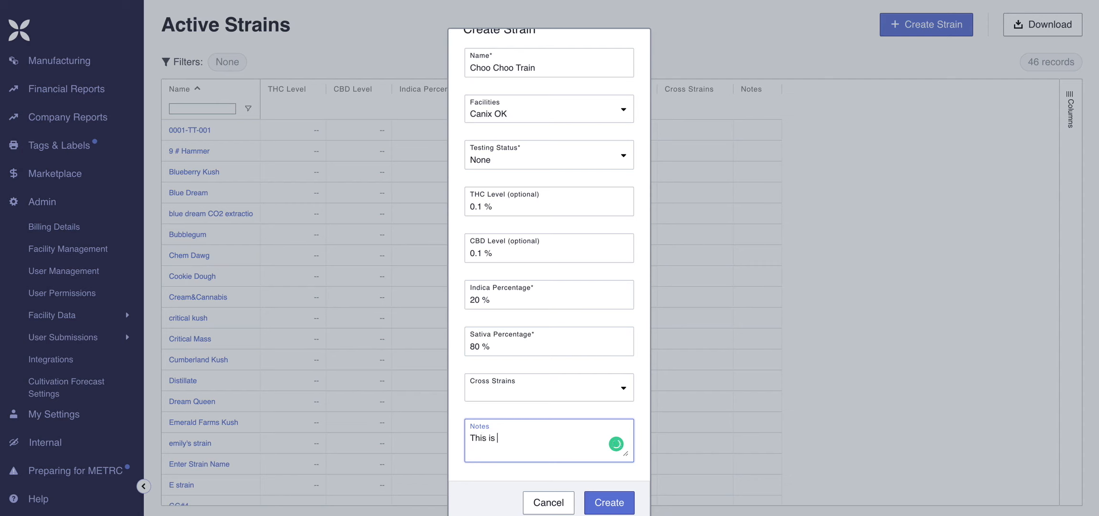
pyautogui.write('the really good stuff')
pyautogui.click(629, 505)
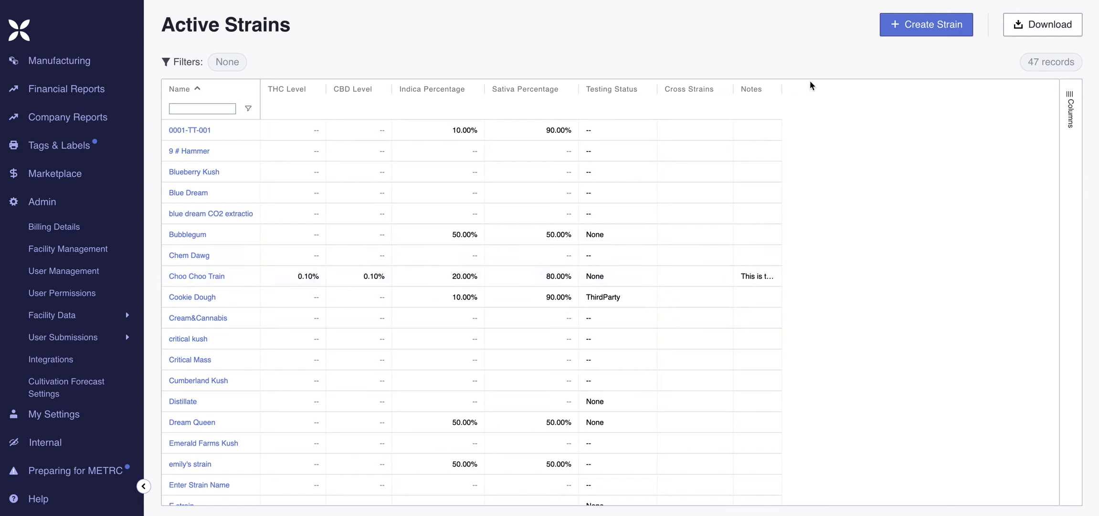
# Widen the Notes column in the strains list to show the full note for Choo Choo Train.
pyautogui.click(781, 91)
pyautogui.moveTo(781, 91); pyautogui.dragTo(846, 95)
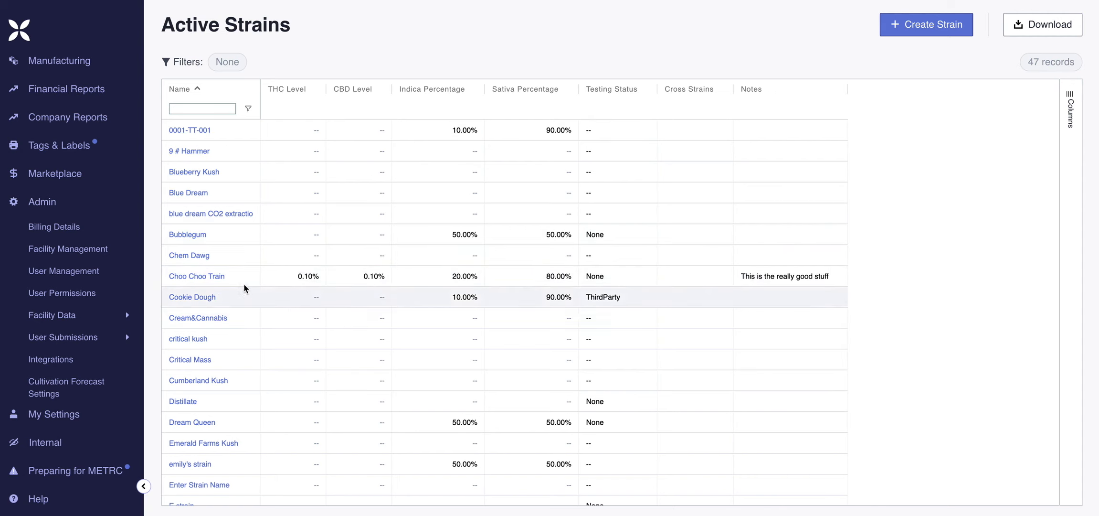